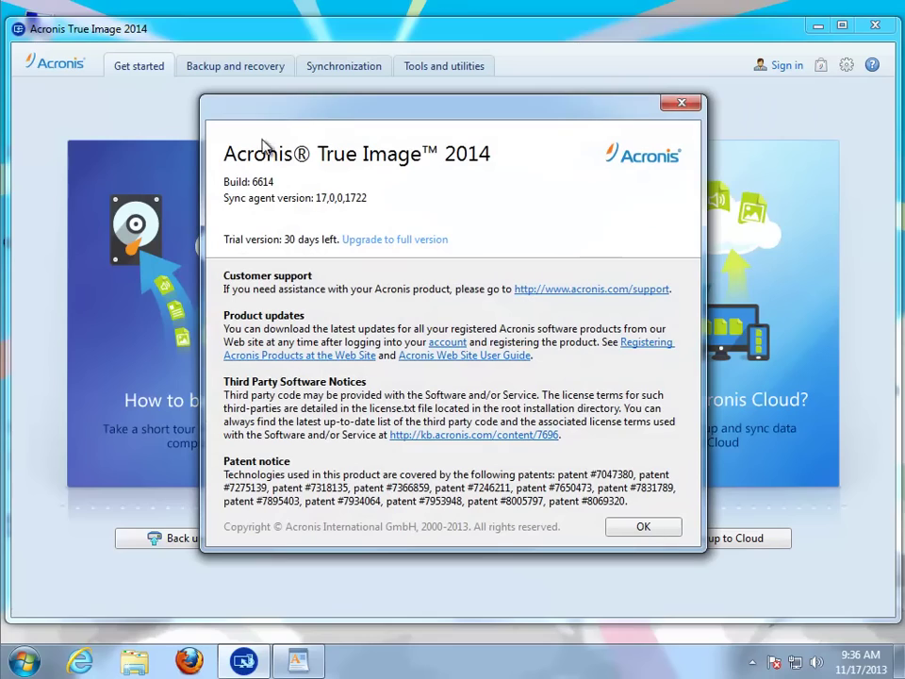
Step: Read the note and steps 1 to 6 of the How to Uninstall document in WordPad
click(298, 662)
drag(602, 268, 193, 200)
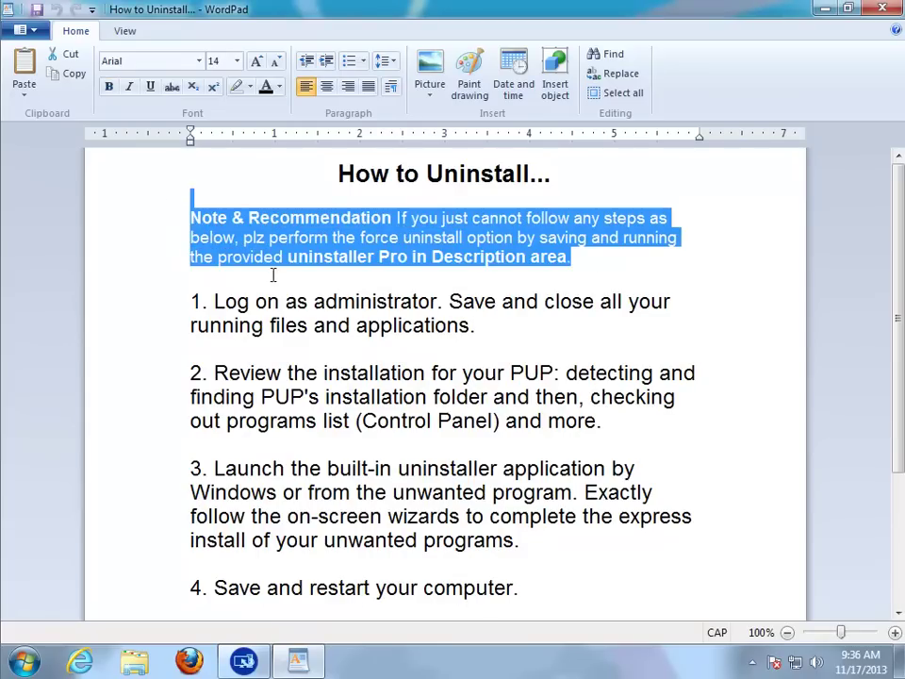
drag(514, 324, 147, 297)
drag(606, 422, 122, 390)
drag(524, 542, 153, 476)
scroll(416, 541, down, 3)
drag(520, 395, 196, 395)
drag(320, 539, 171, 463)
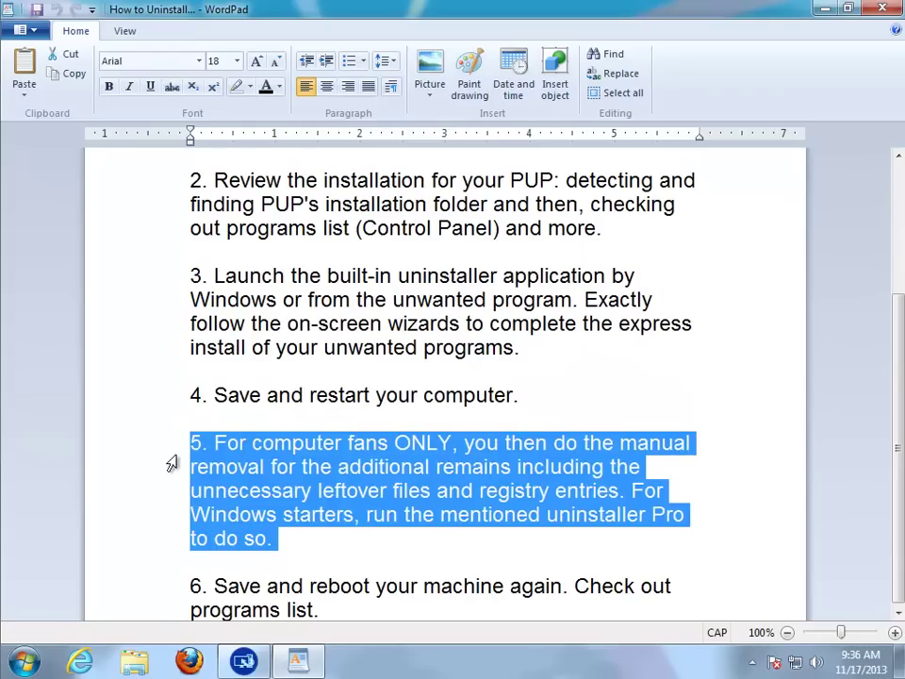
drag(339, 610, 178, 581)
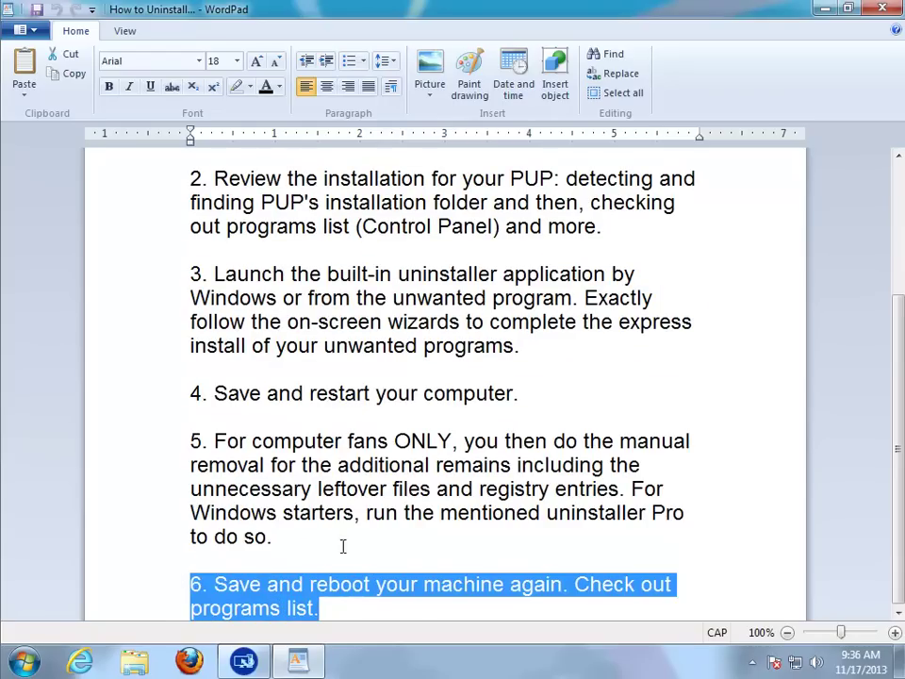
scroll(344, 547, up, 3)
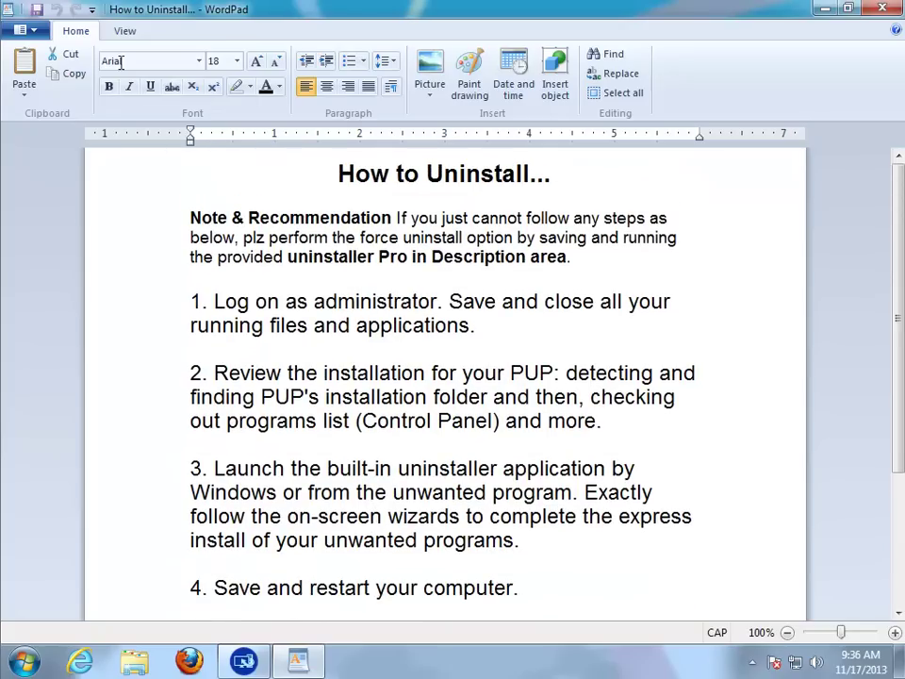
Step: Exit WordPad and close Acronis True Image 2014 along with its product information dialog
click(24, 28)
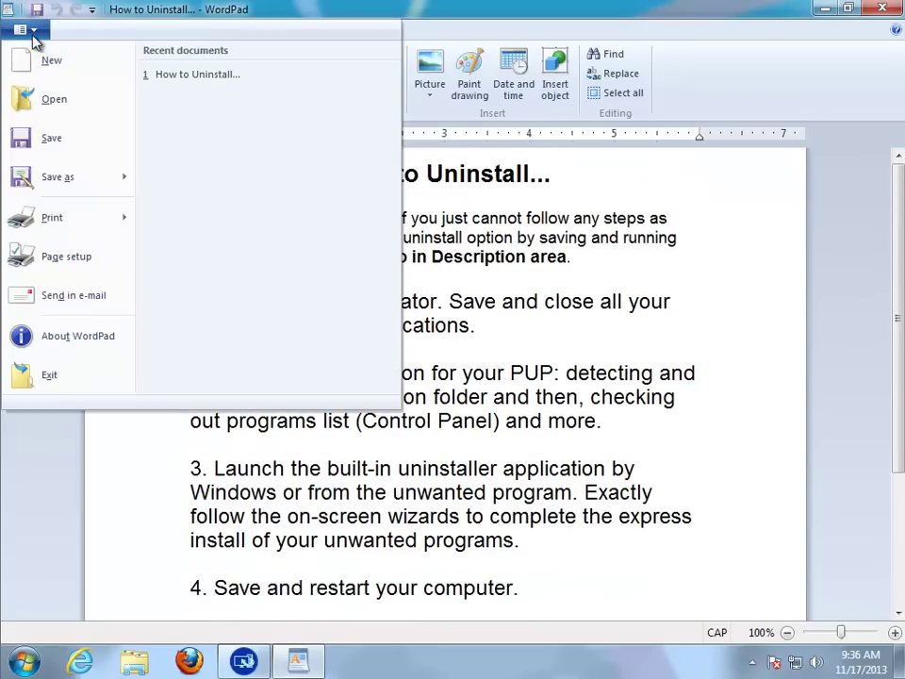
click(60, 392)
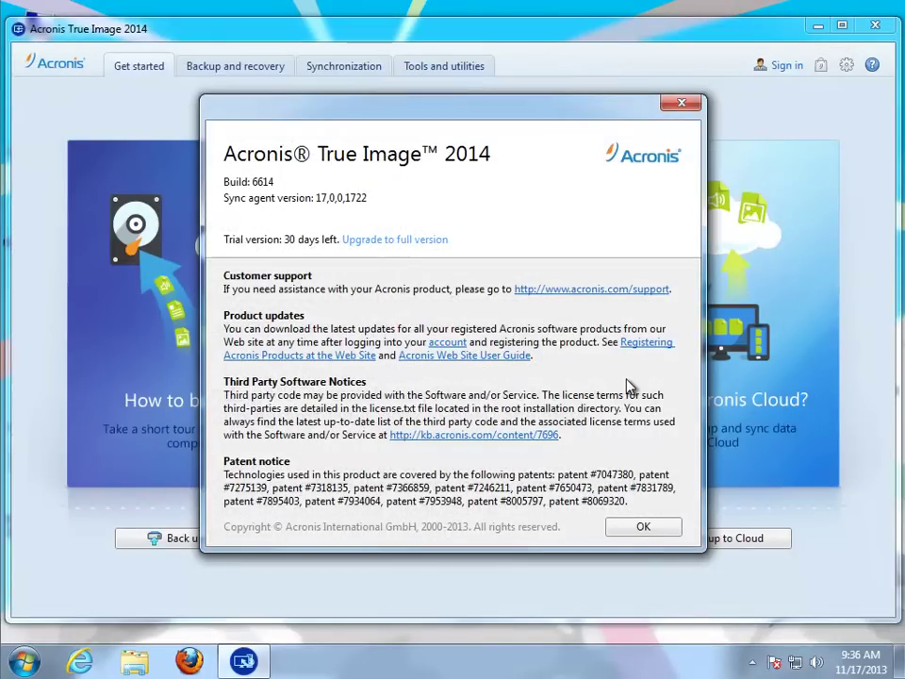
click(666, 530)
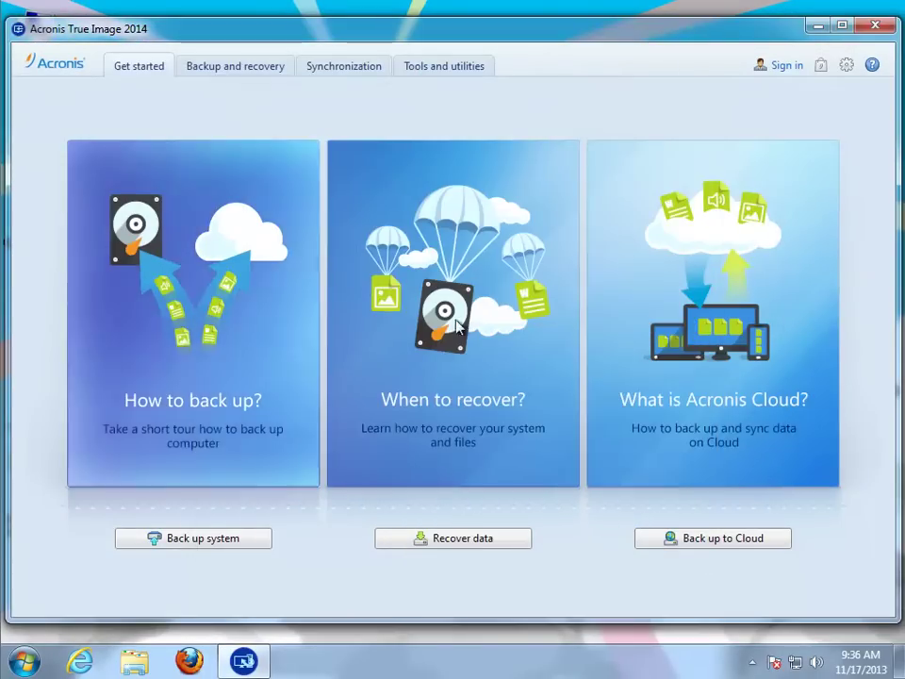
click(873, 29)
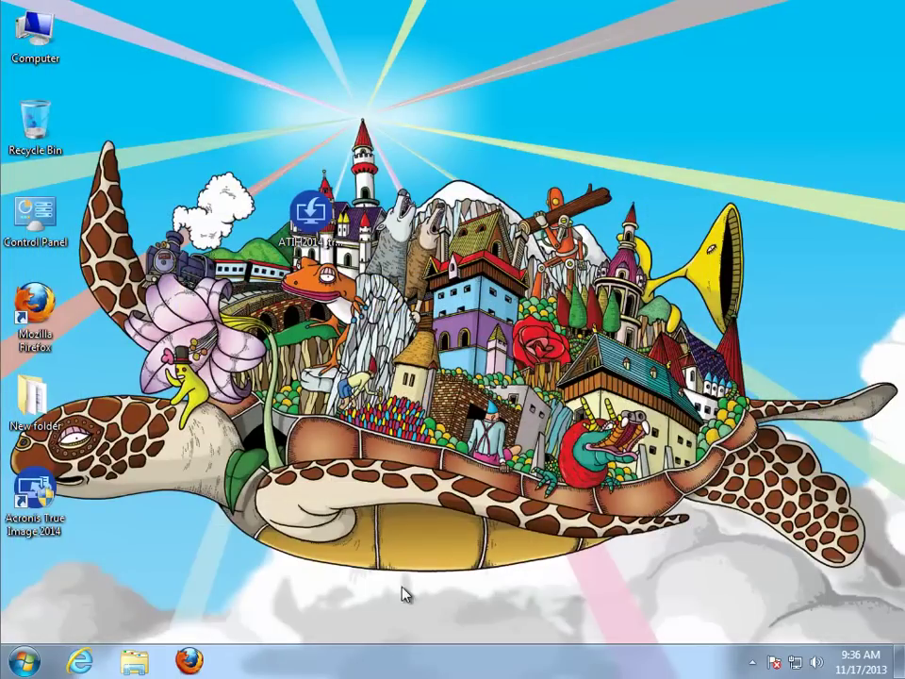
Step: Open Windows Task Manager maximized on the running processes and widen the Description column to show full names
right_click(288, 669)
click(350, 613)
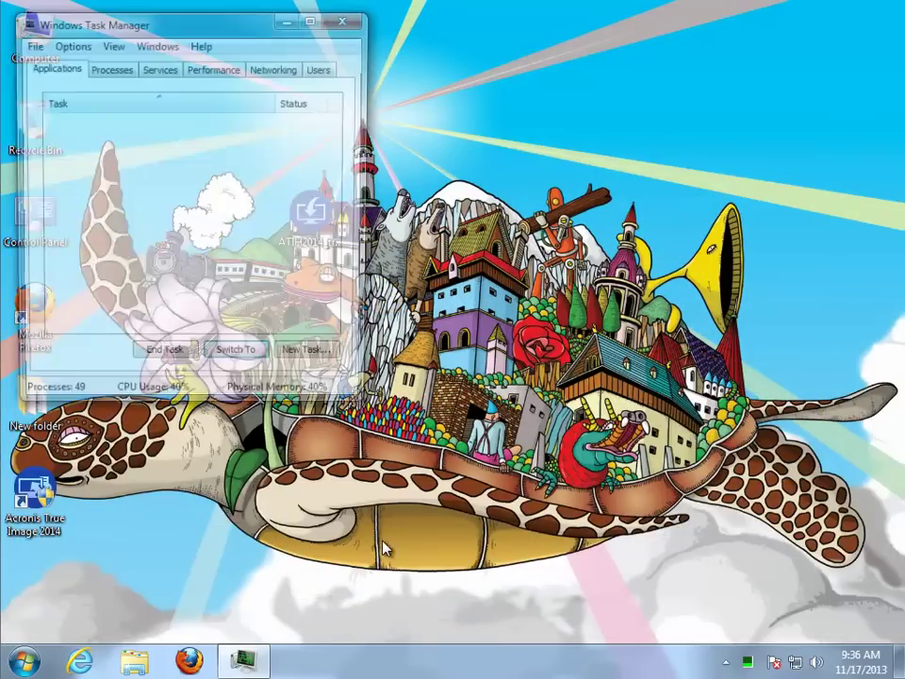
click(121, 72)
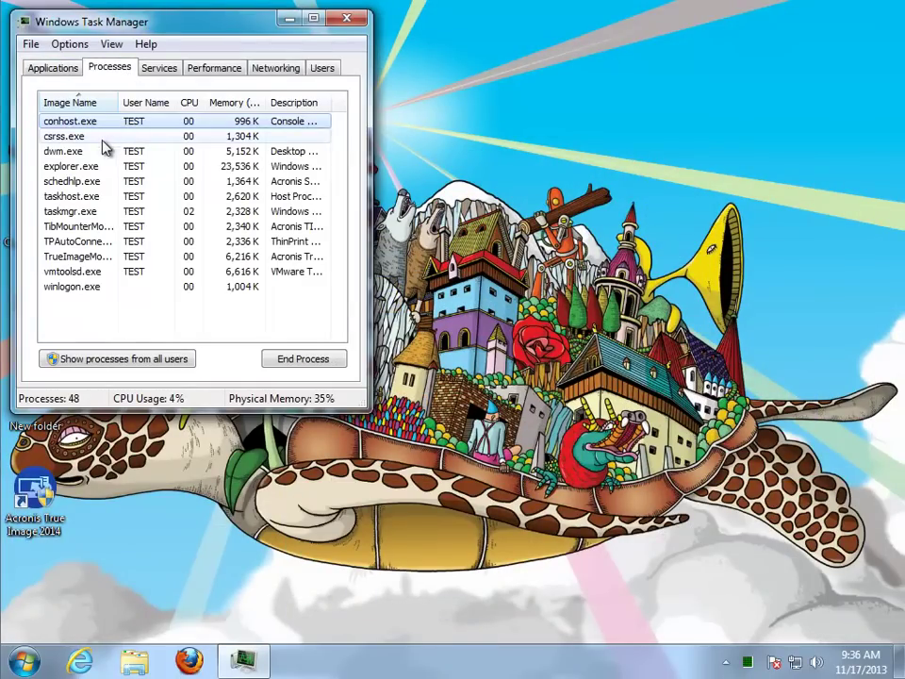
click(306, 18)
drag(313, 83, 511, 85)
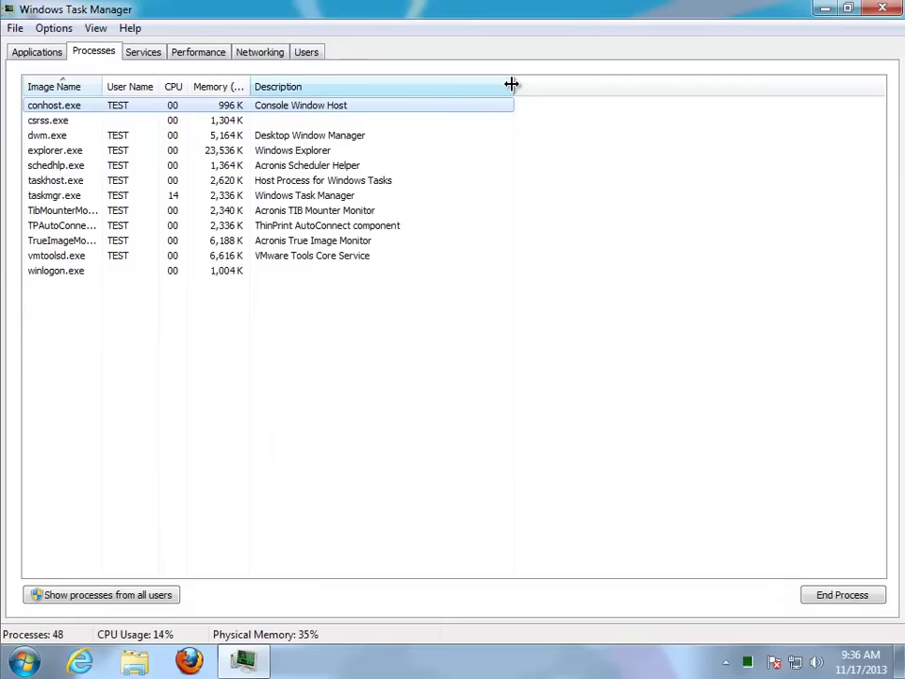
Step: Look up the file location of the Acronis TIB Mounter Monitor process, go up to Program Files (x86), and close the folder window
click(268, 211)
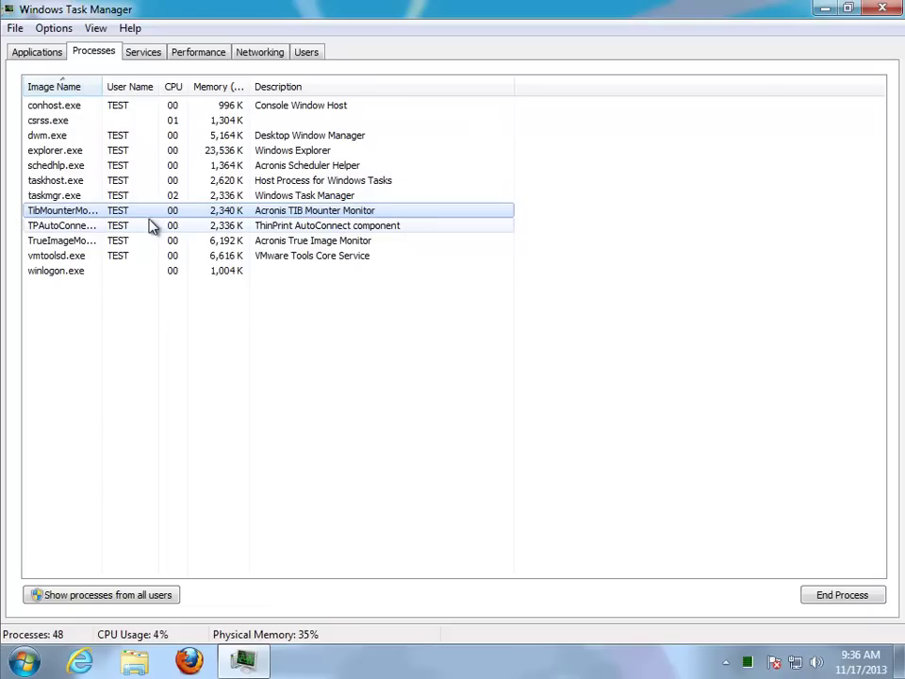
right_click(419, 221)
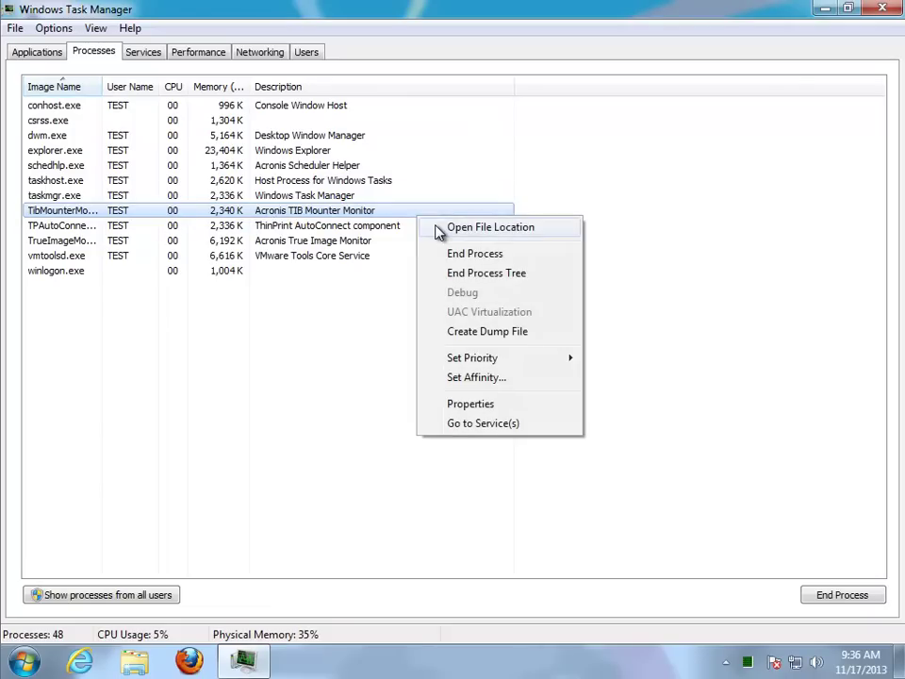
click(434, 227)
click(251, 107)
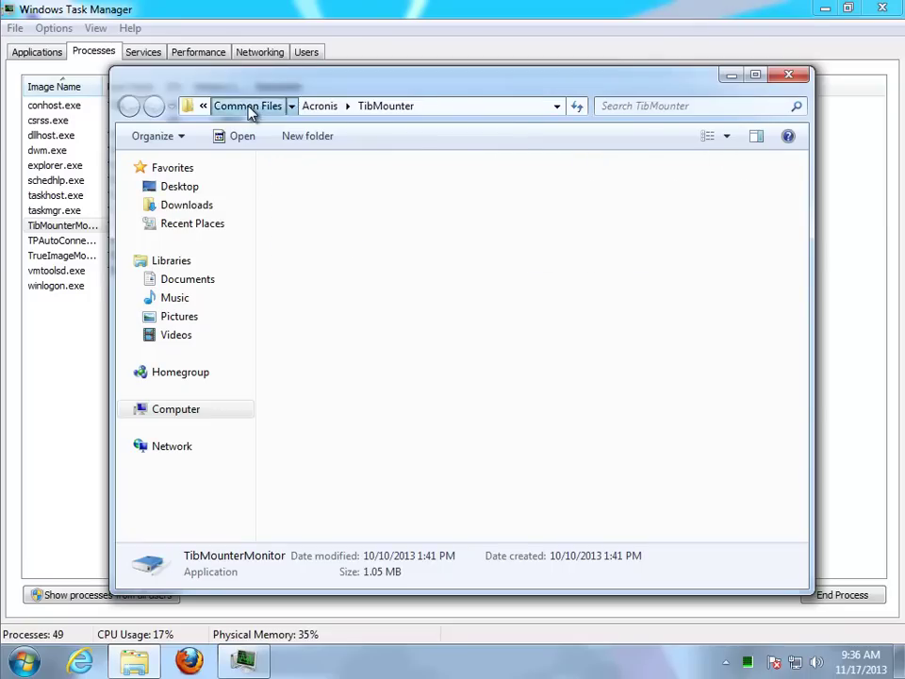
click(342, 108)
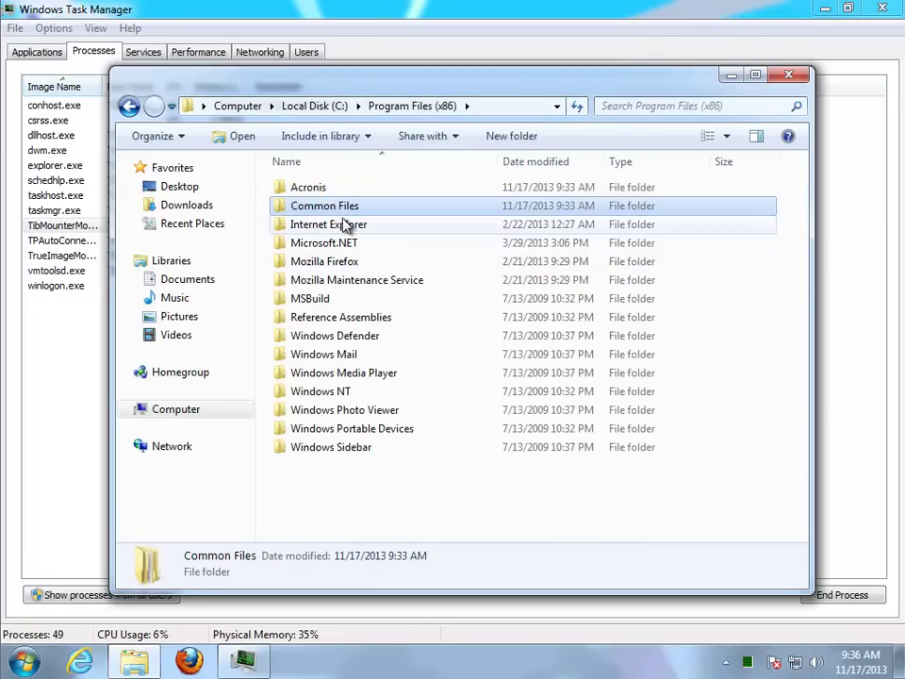
click(788, 74)
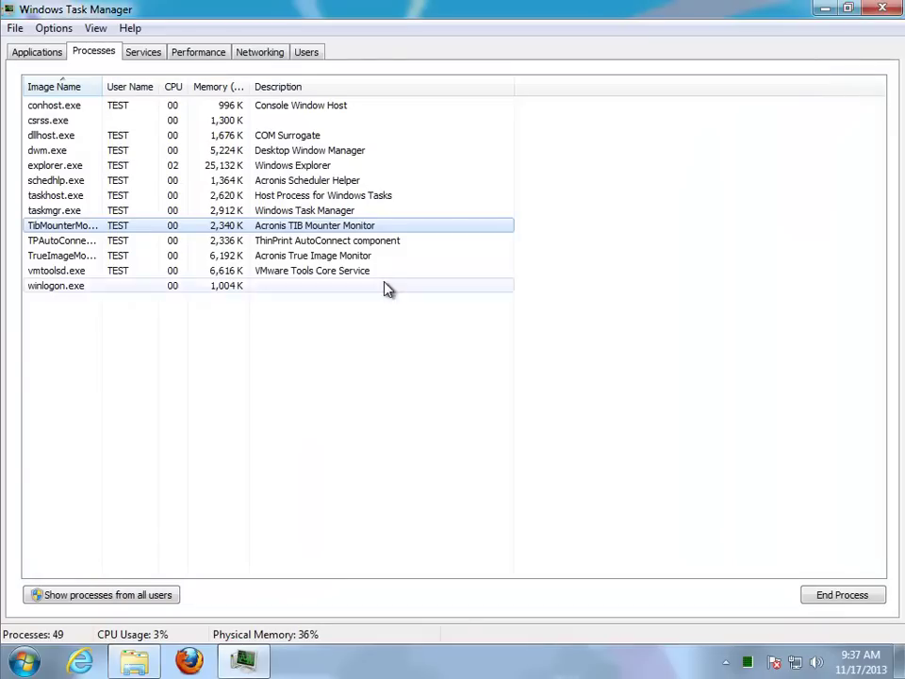
Step: Open the file location of the Acronis True Image Monitor process and go up to Program Files (x86)
right_click(265, 256)
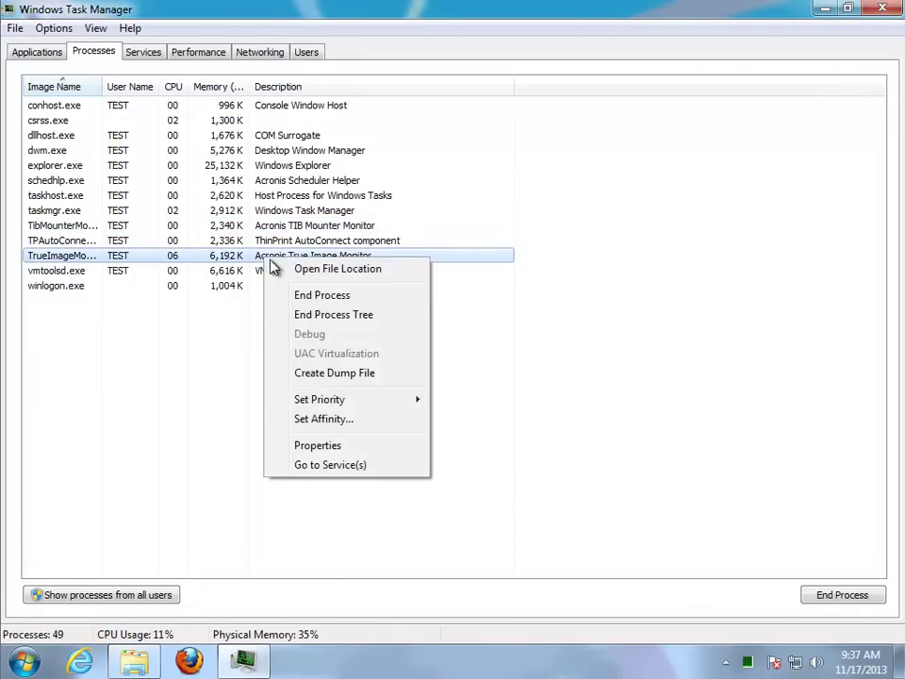
click(281, 272)
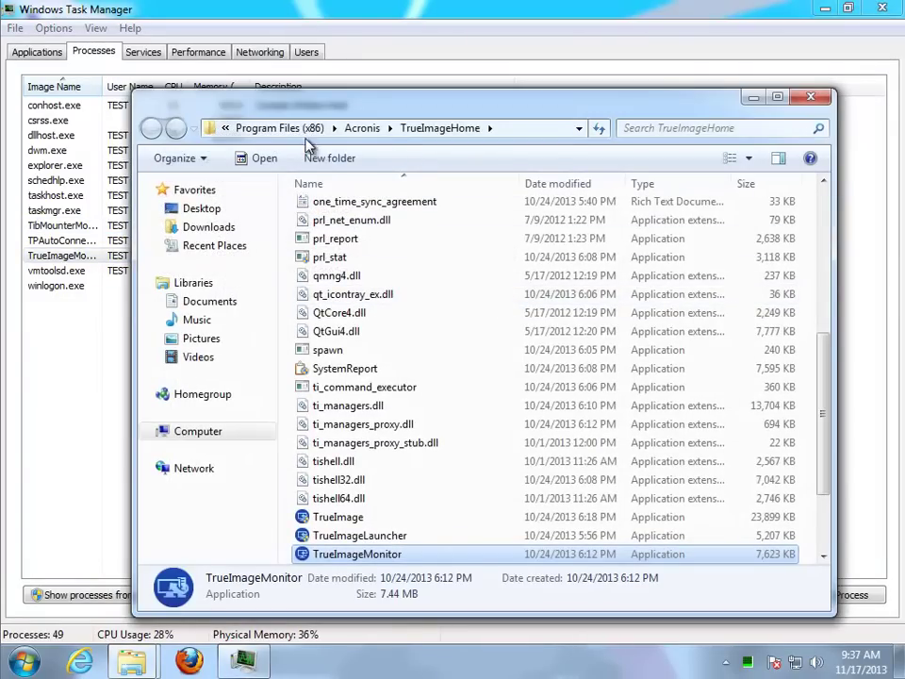
click(299, 138)
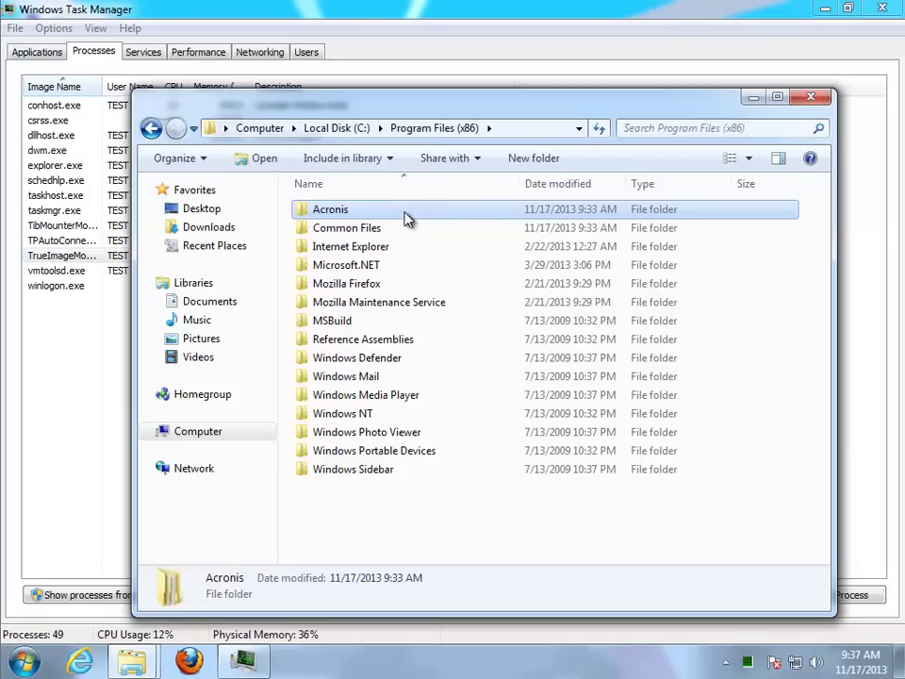
Step: Open the properties of the Acronis folder in Program Files (x86) and copy its folder name
right_click(333, 212)
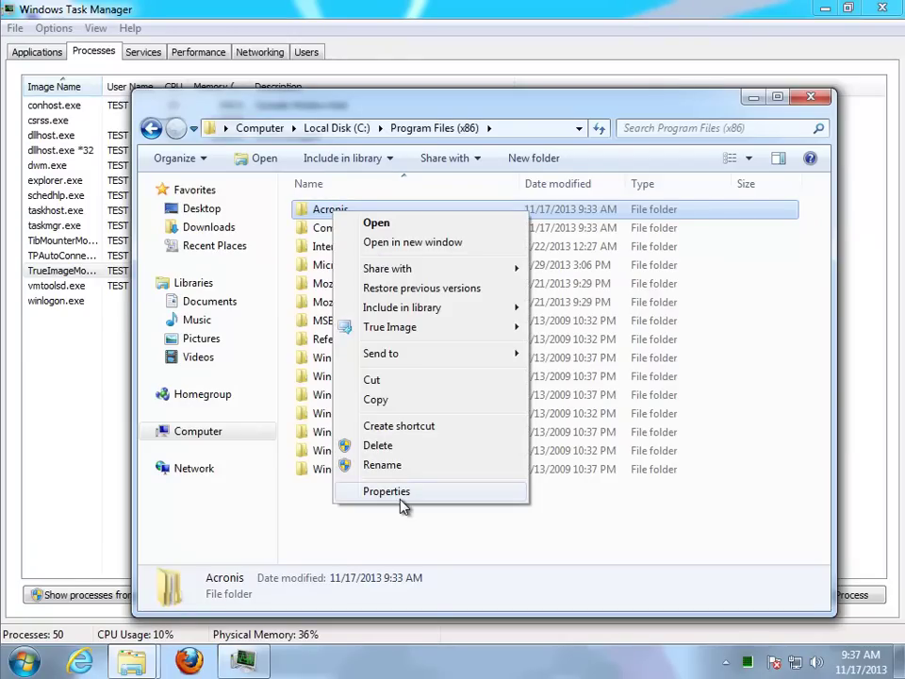
click(401, 498)
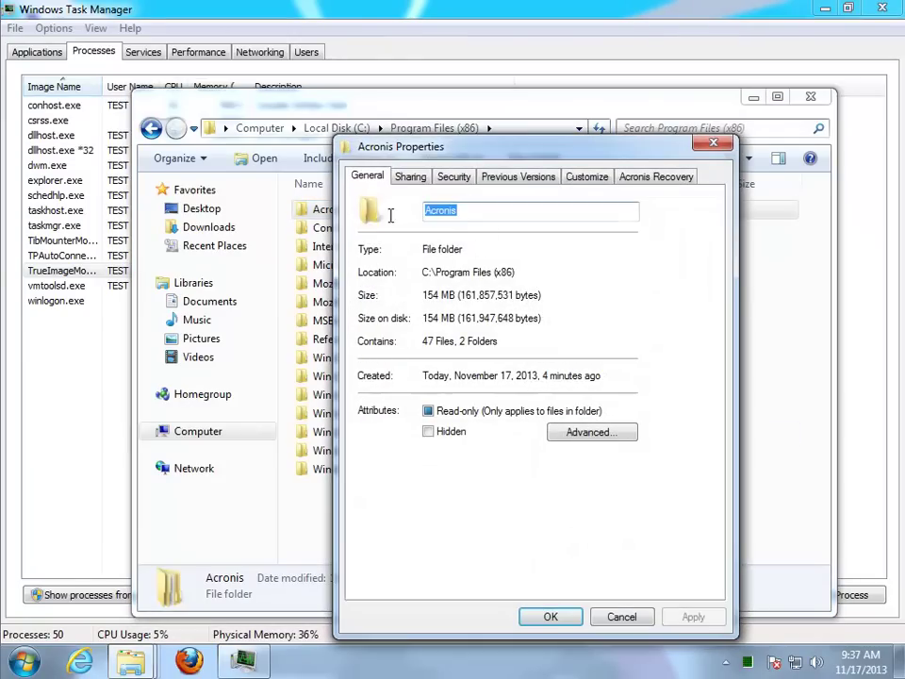
right_click(451, 213)
click(516, 269)
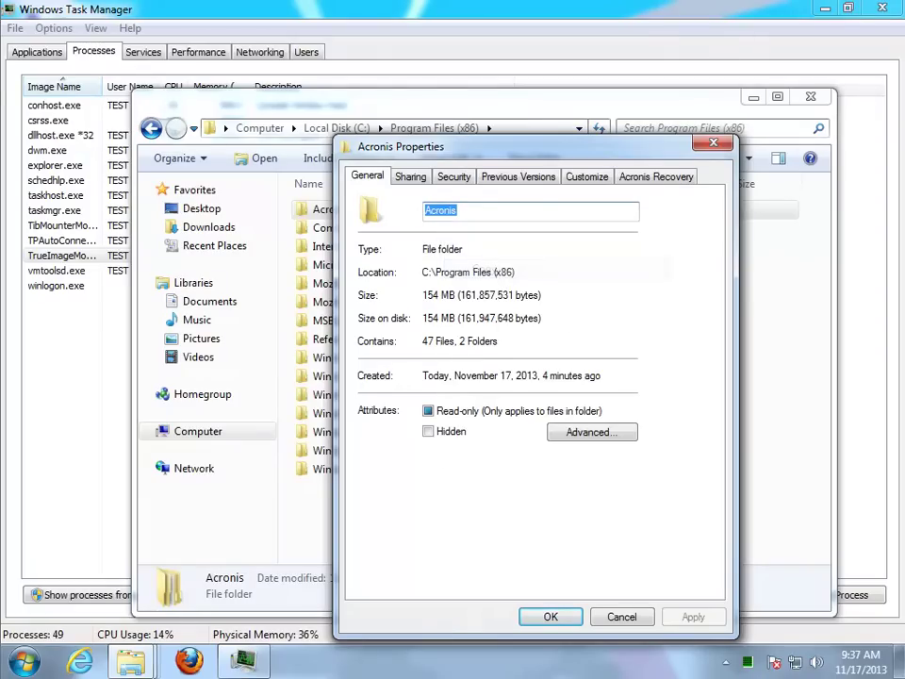
Step: Check the Acronis folder's size and file count, then close its properties and minimize the folder window
drag(557, 296, 417, 298)
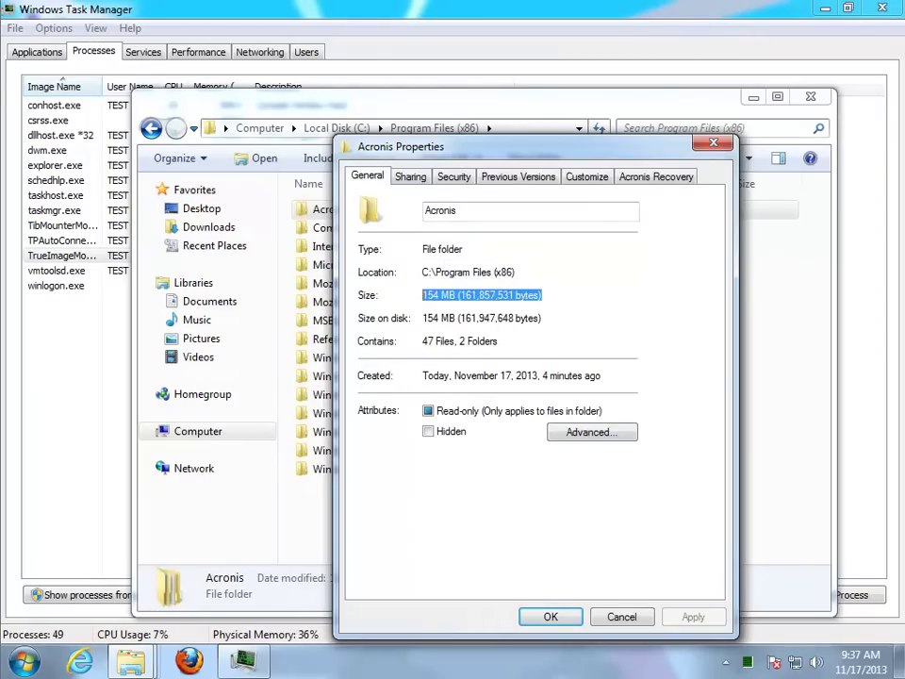
drag(501, 341, 393, 329)
click(621, 617)
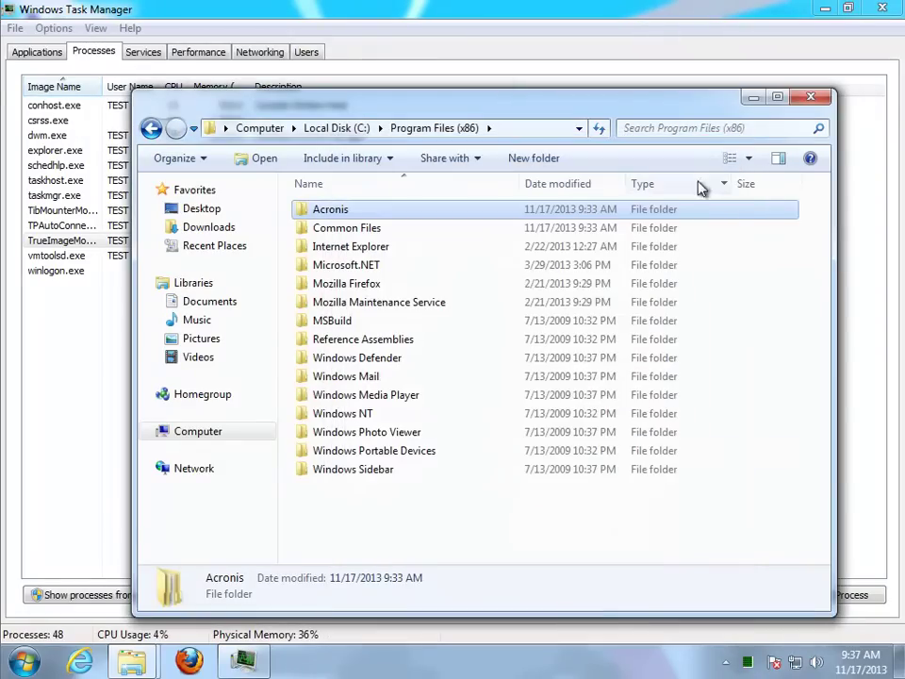
click(753, 97)
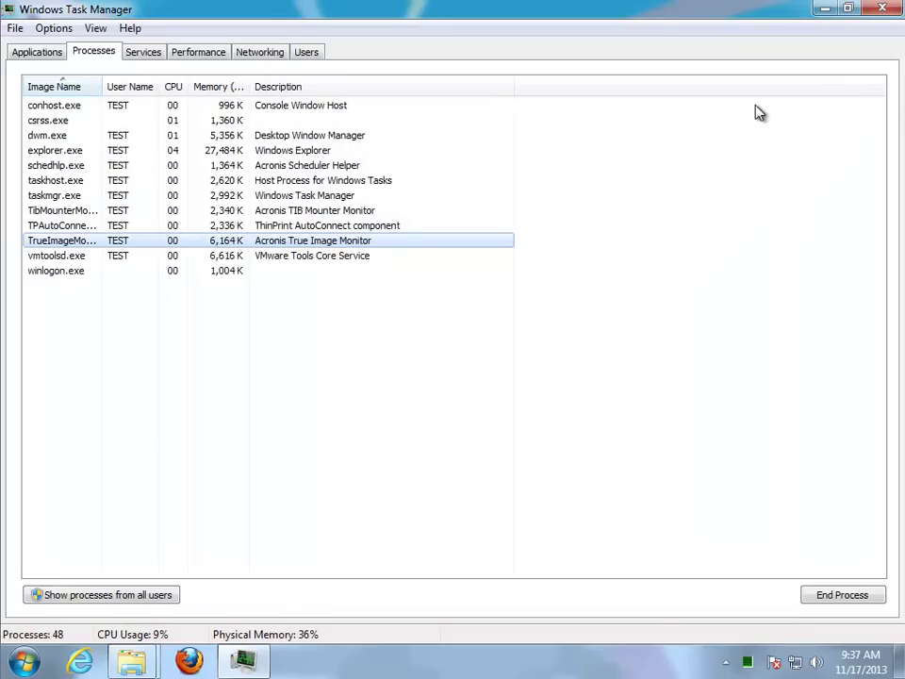
Step: End the Acronis Scheduler Helper process, schedhlp.exe
click(306, 167)
click(871, 603)
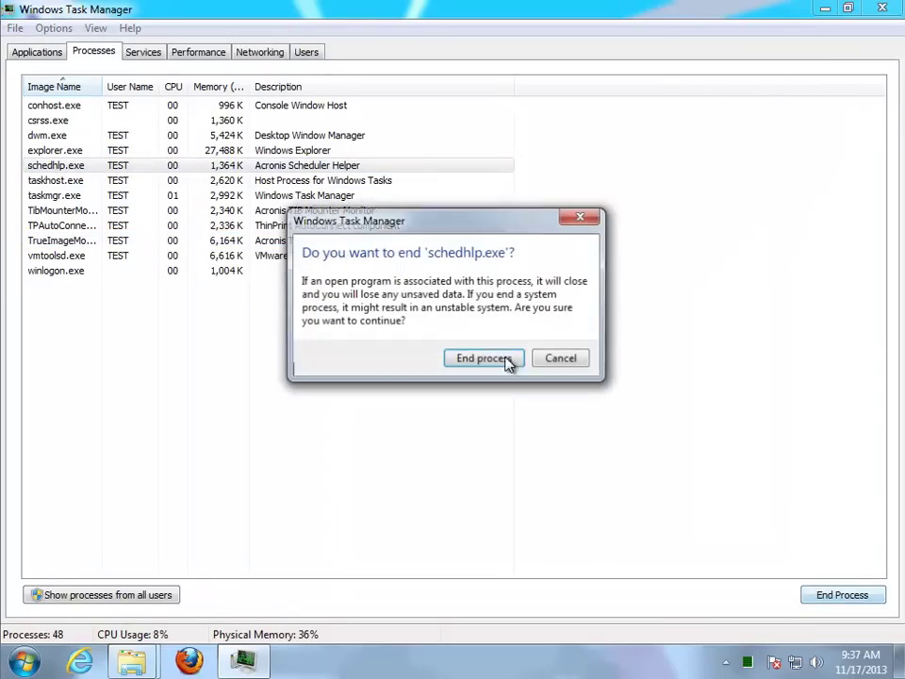
click(491, 366)
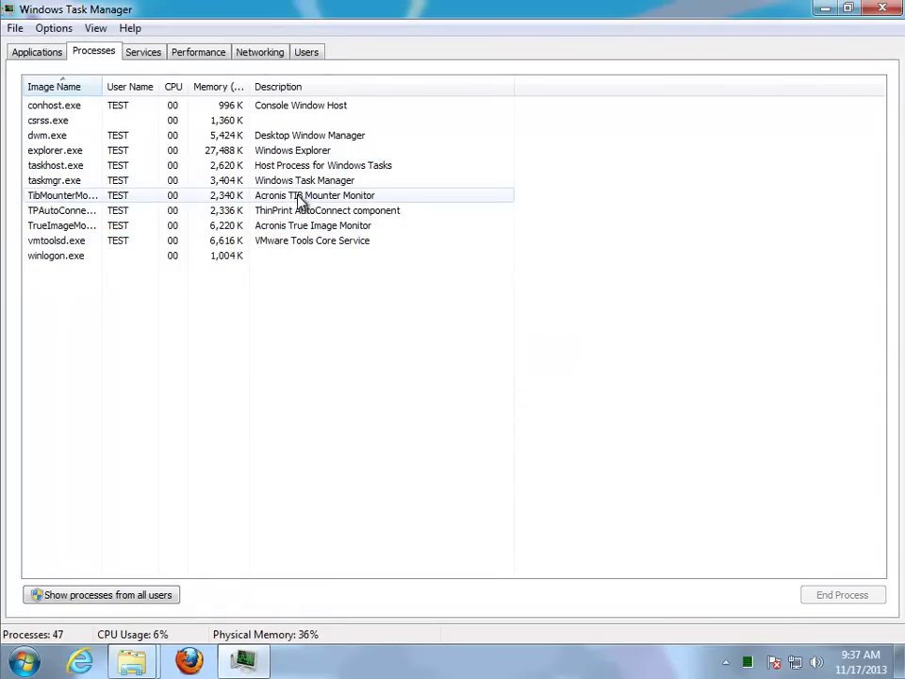
Step: End the Acronis TIB Mounter Monitor process, TibMounterMonitor.exe, and close Task Manager
click(298, 198)
click(842, 601)
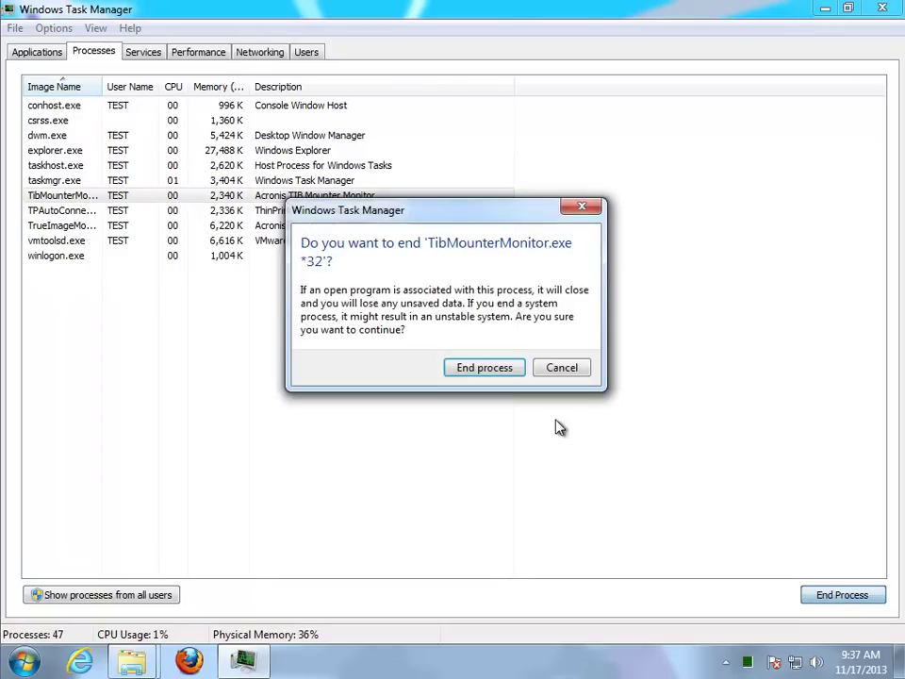
click(483, 369)
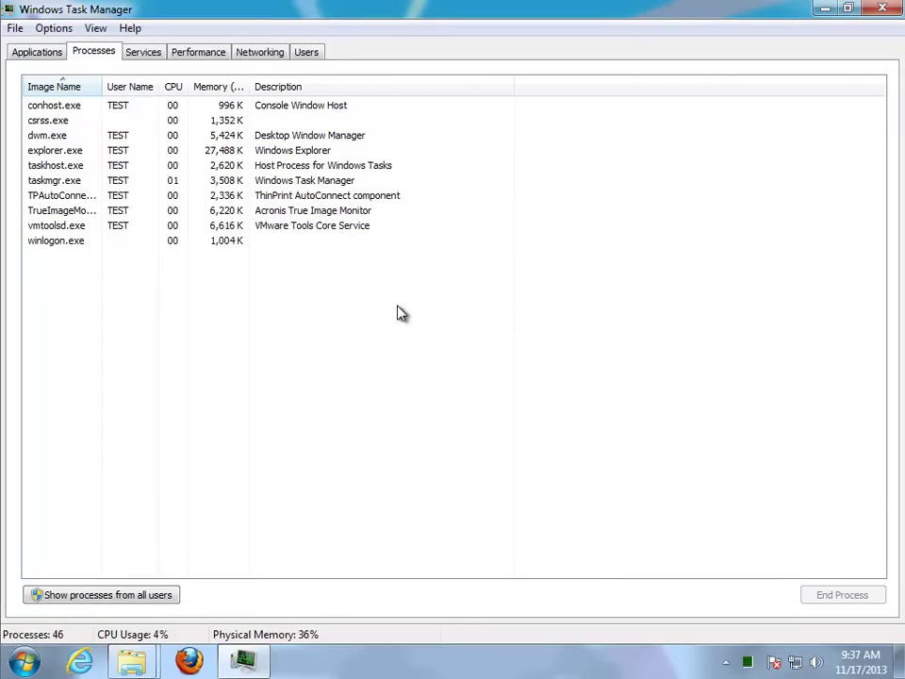
click(849, 9)
click(357, 19)
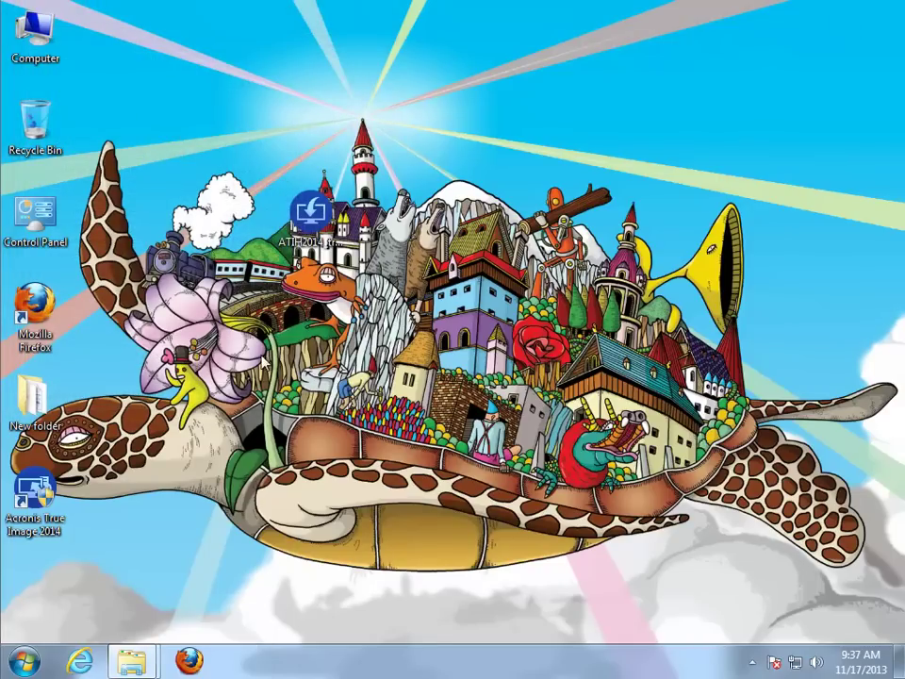
Step: Examine the Acronis program group among all installed programs, including its Tools and Utilities folder
click(22, 663)
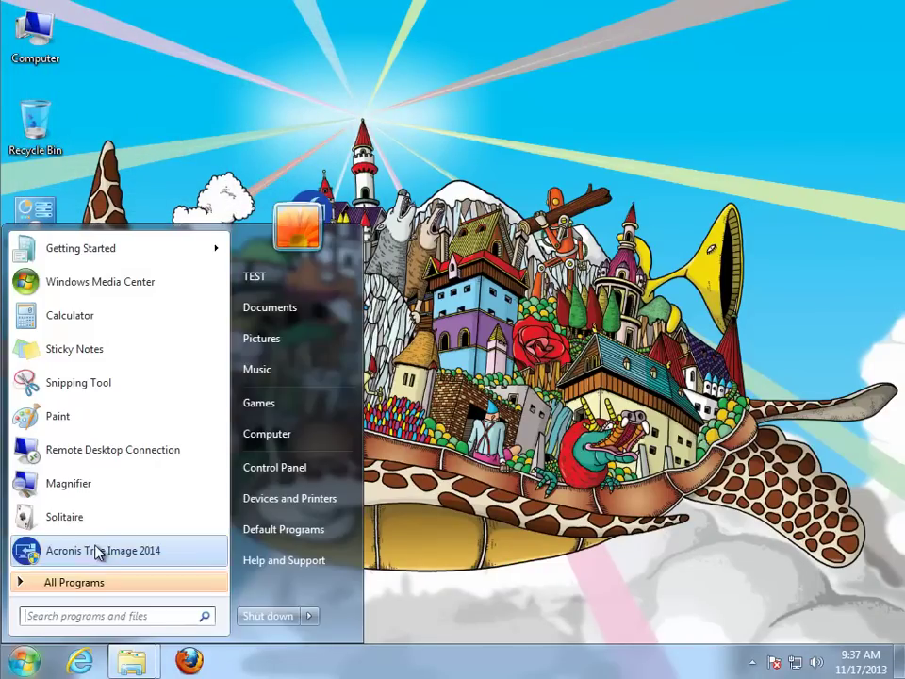
click(86, 583)
click(106, 450)
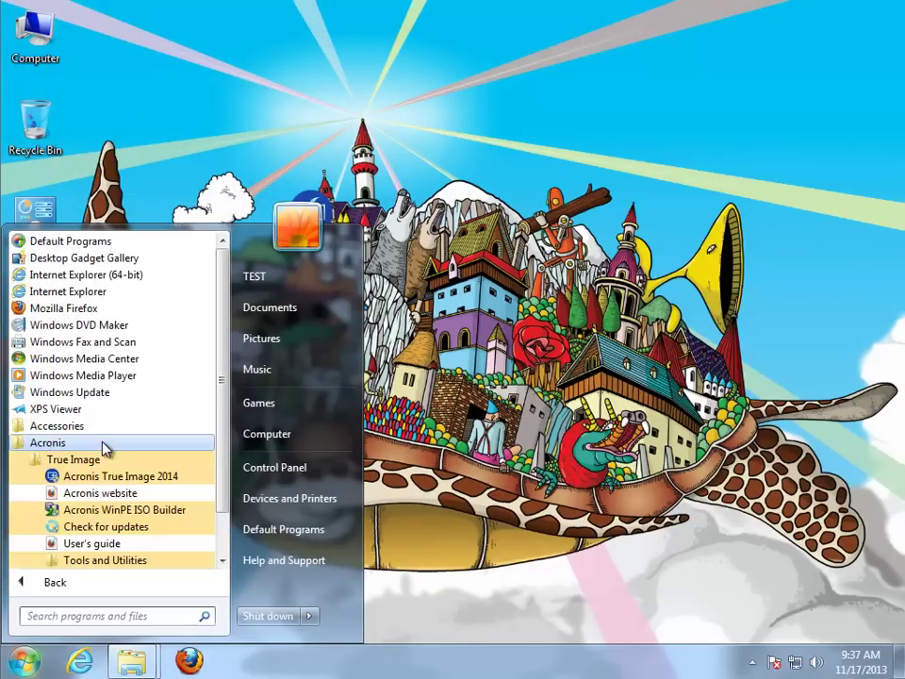
click(109, 562)
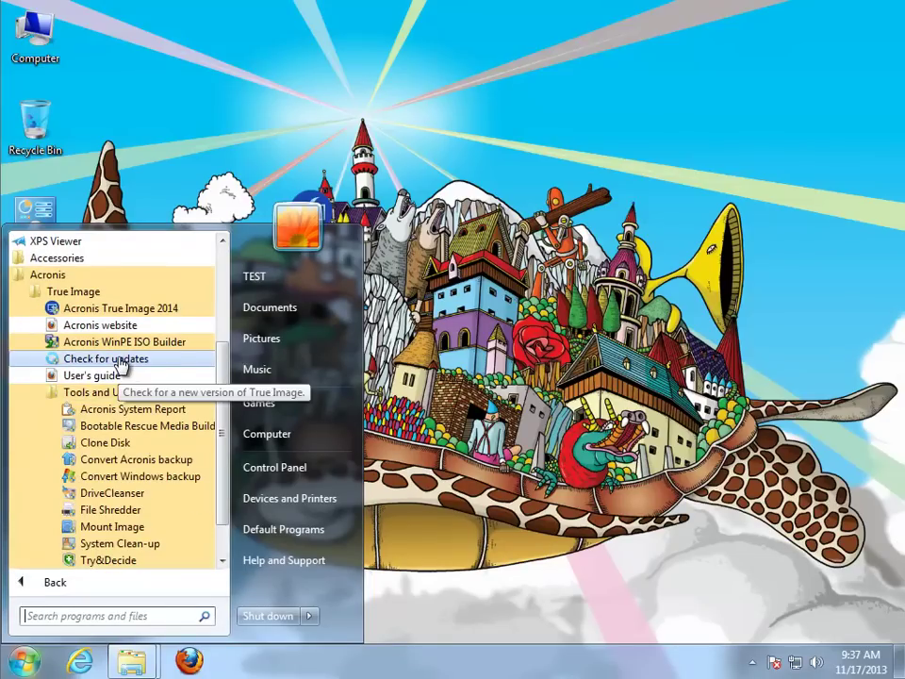
Step: Open the list of installed programs in Control Panel and start uninstalling Acronis True Image 2014
click(302, 474)
click(342, 447)
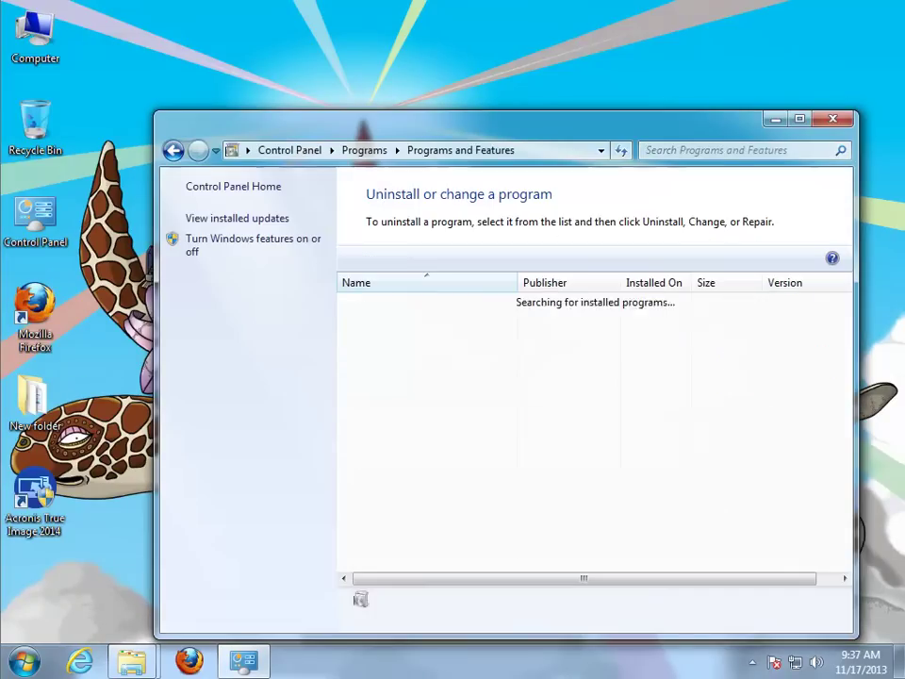
click(469, 309)
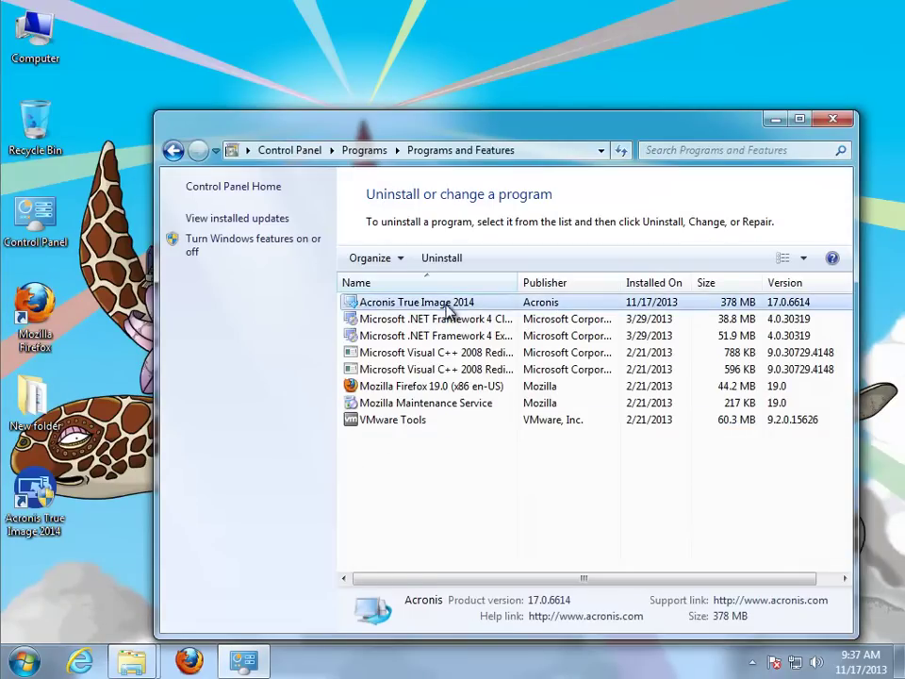
click(449, 260)
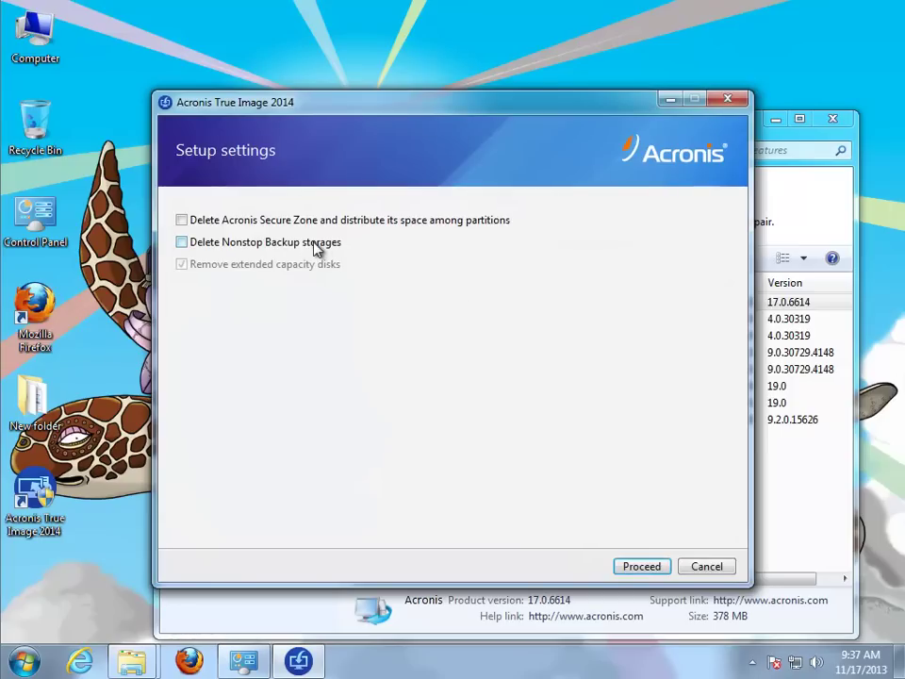
Step: Toggle the options to delete Acronis Secure Zone and Nonstop Backup storages on and off again
click(211, 221)
click(212, 242)
click(210, 223)
click(277, 242)
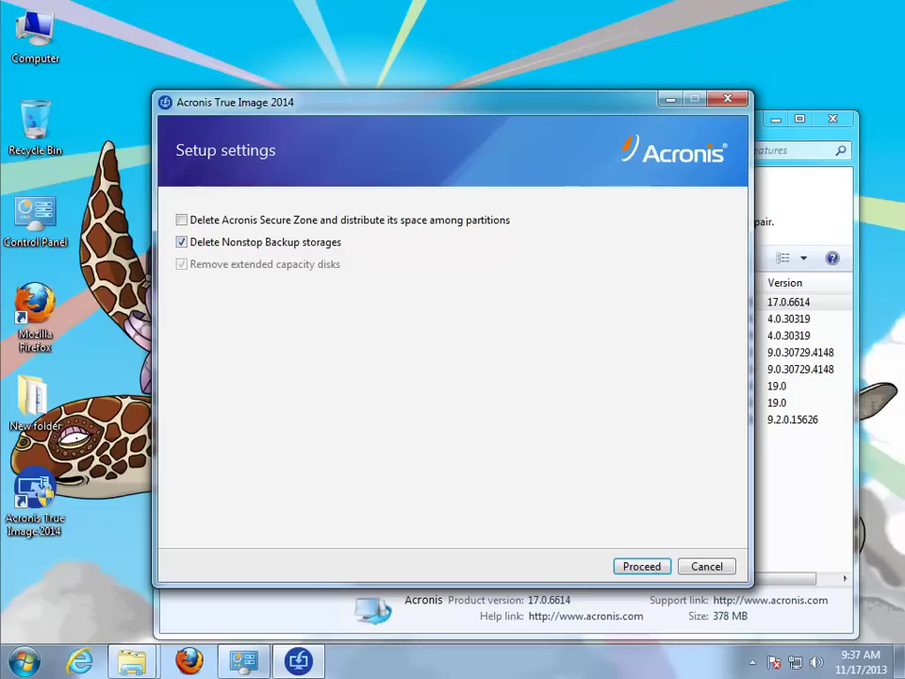
click(200, 221)
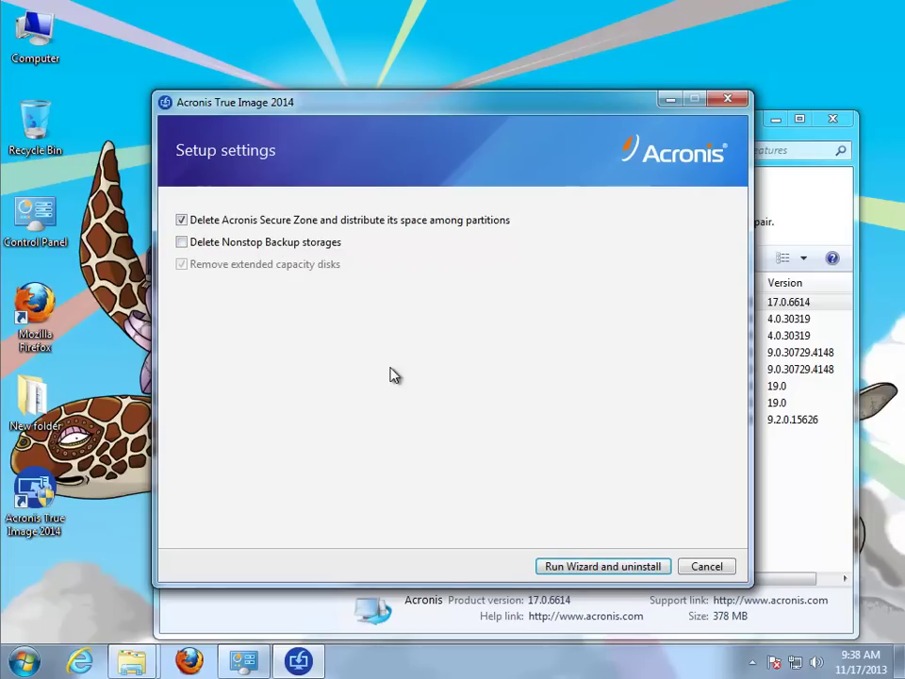
click(281, 223)
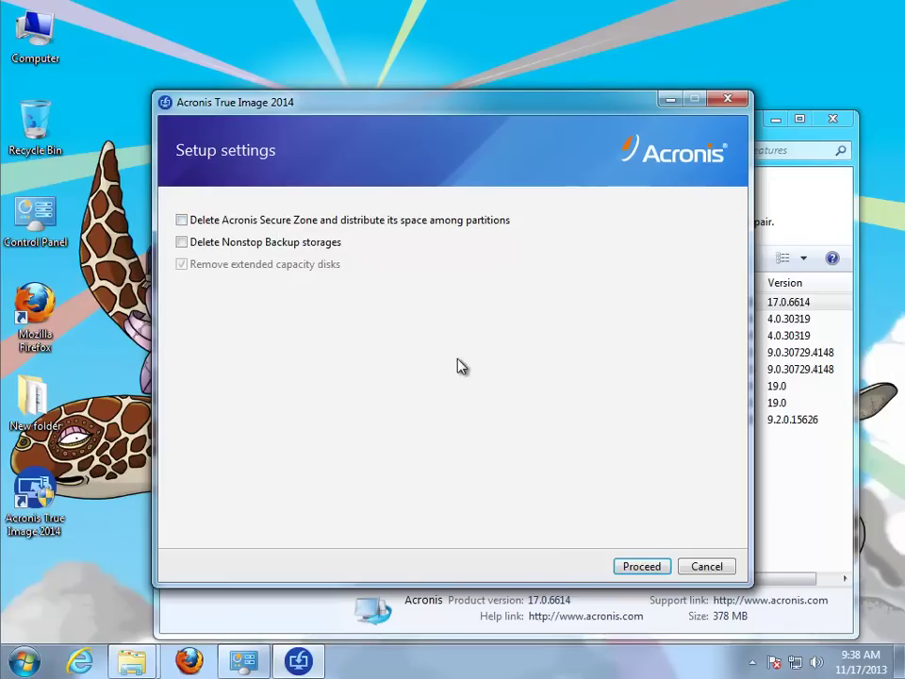
Step: Proceed with the uninstallation, minimizing the Acronis page in the browser, and restart Windows to complete it
click(643, 566)
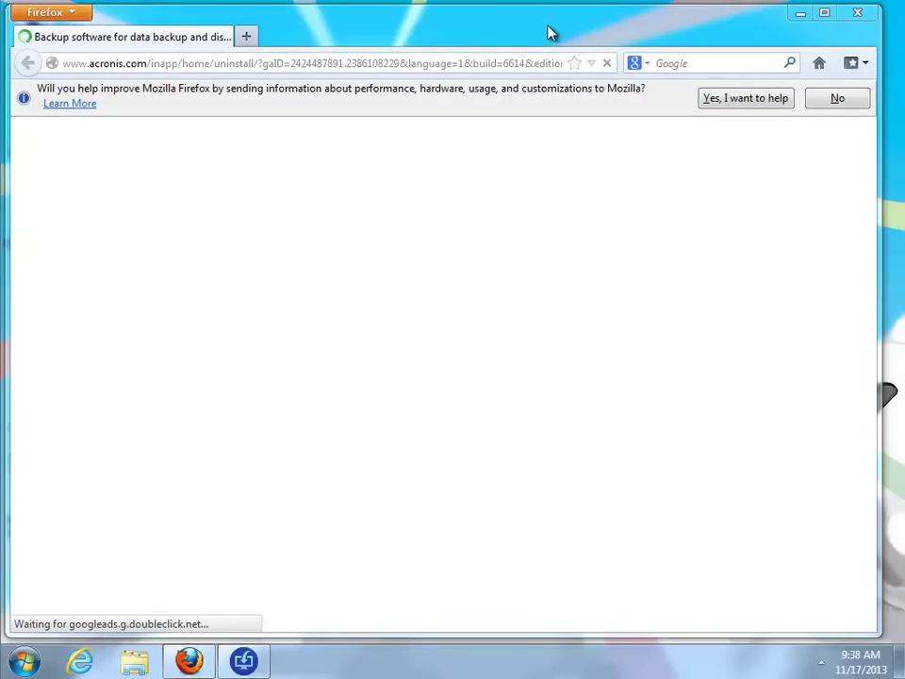
click(798, 13)
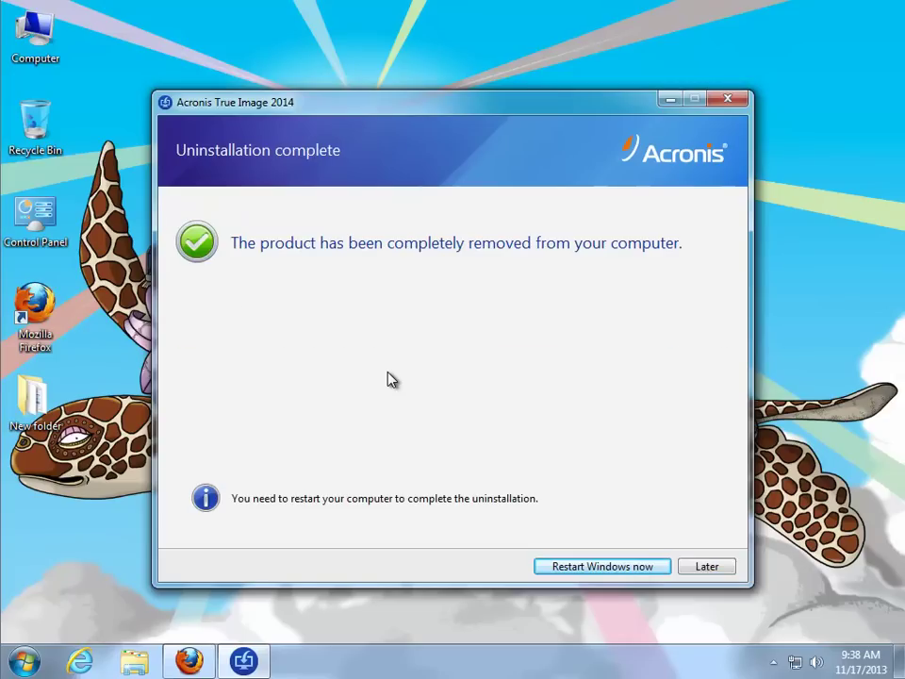
click(606, 571)
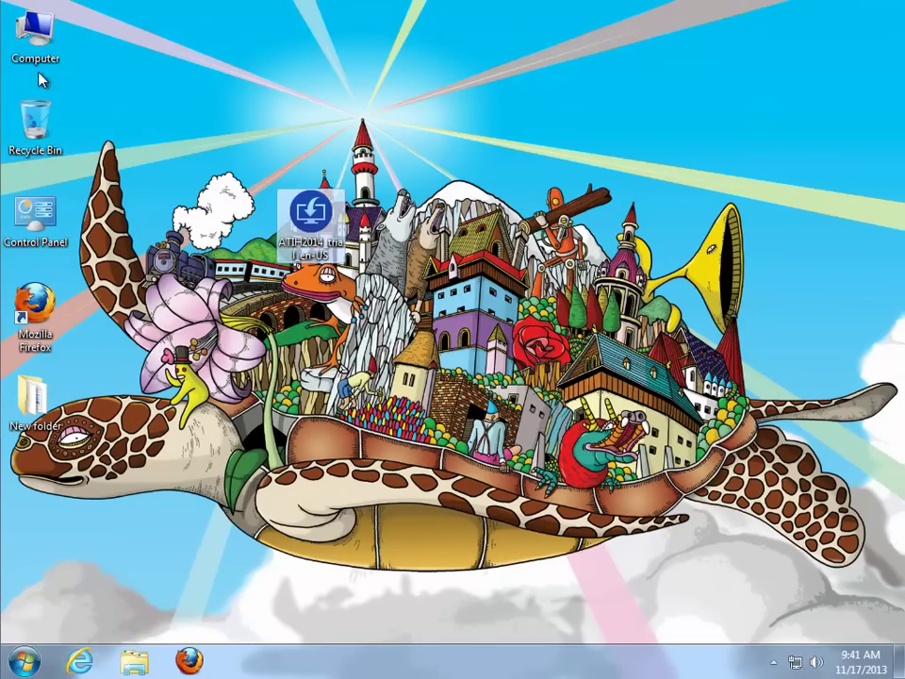
Step: Search the whole computer for leftover files named Acronis and minimize the search window
double_click(27, 38)
click(649, 128)
right_click(666, 127)
click(672, 178)
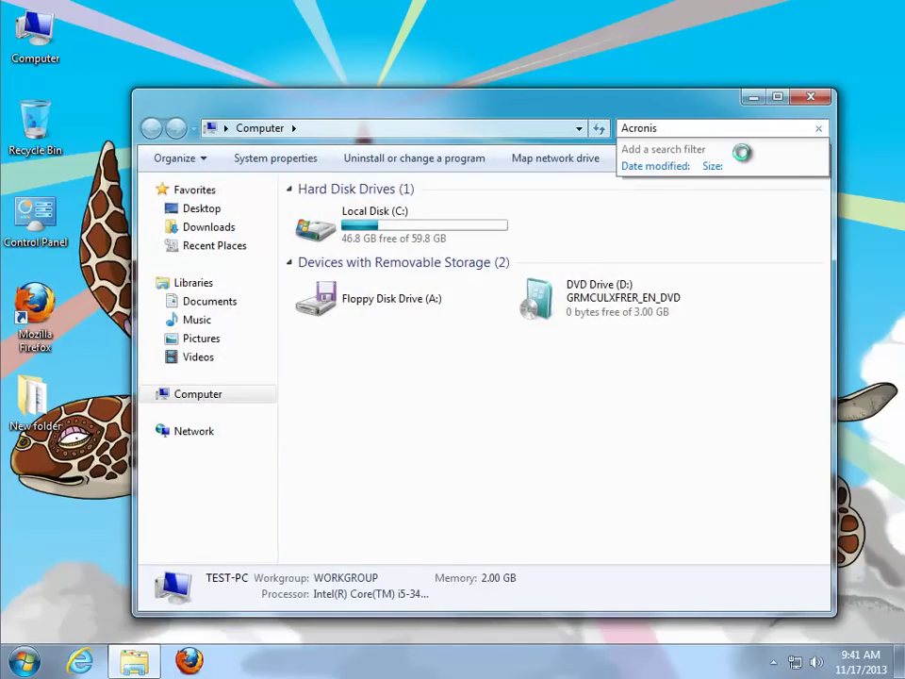
click(753, 97)
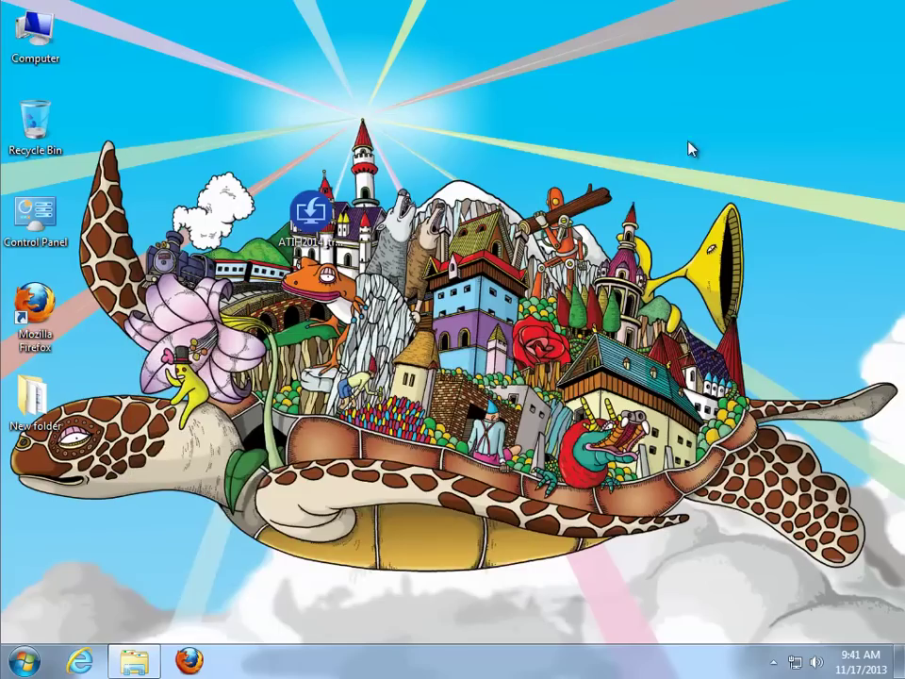
Step: Run REGEDIT with administrator approval and select the Computer root of the registry tree
key(super+r)
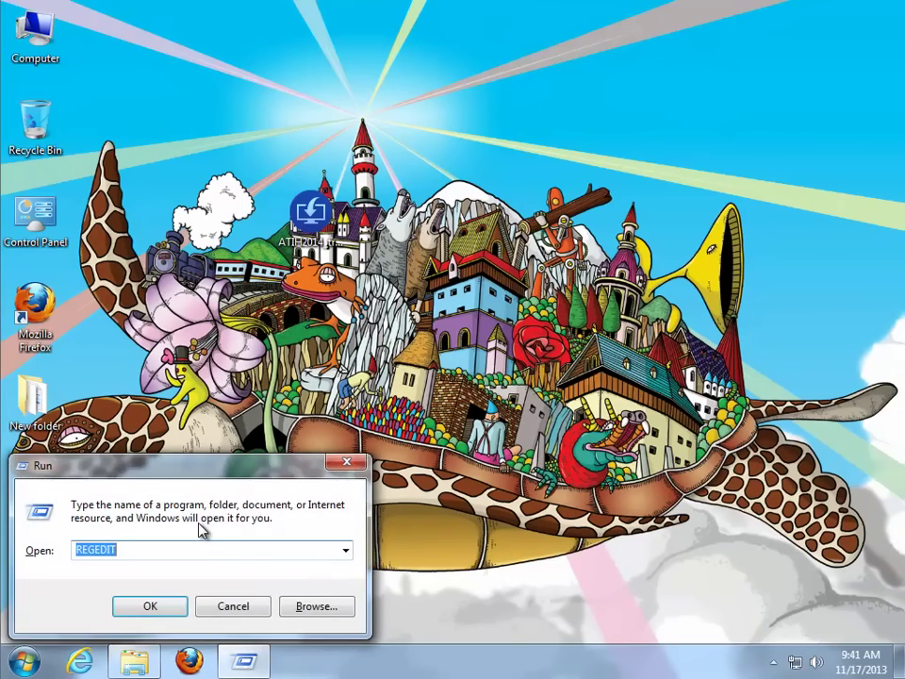
click(184, 610)
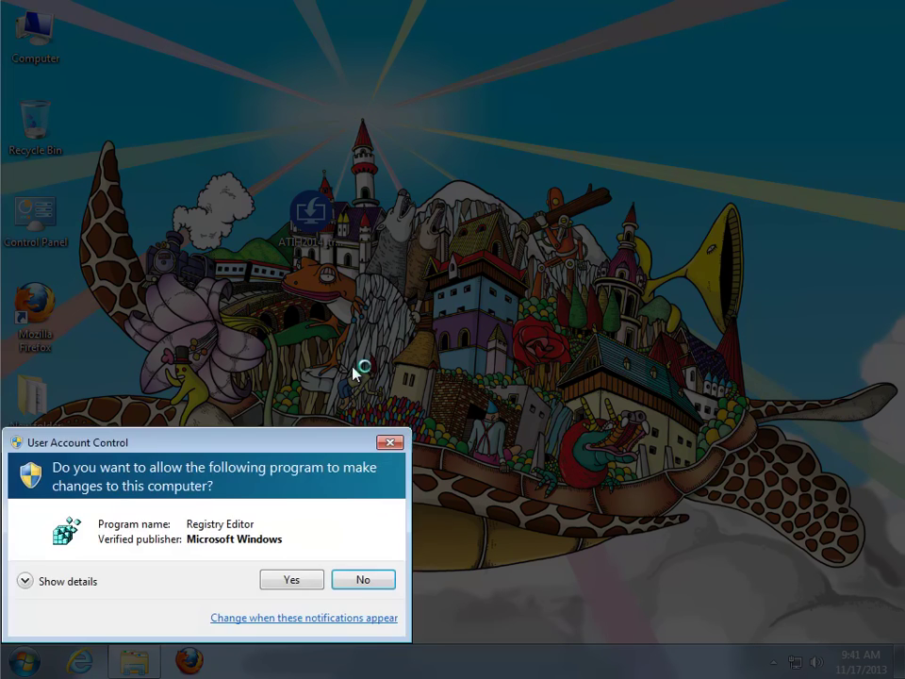
click(291, 579)
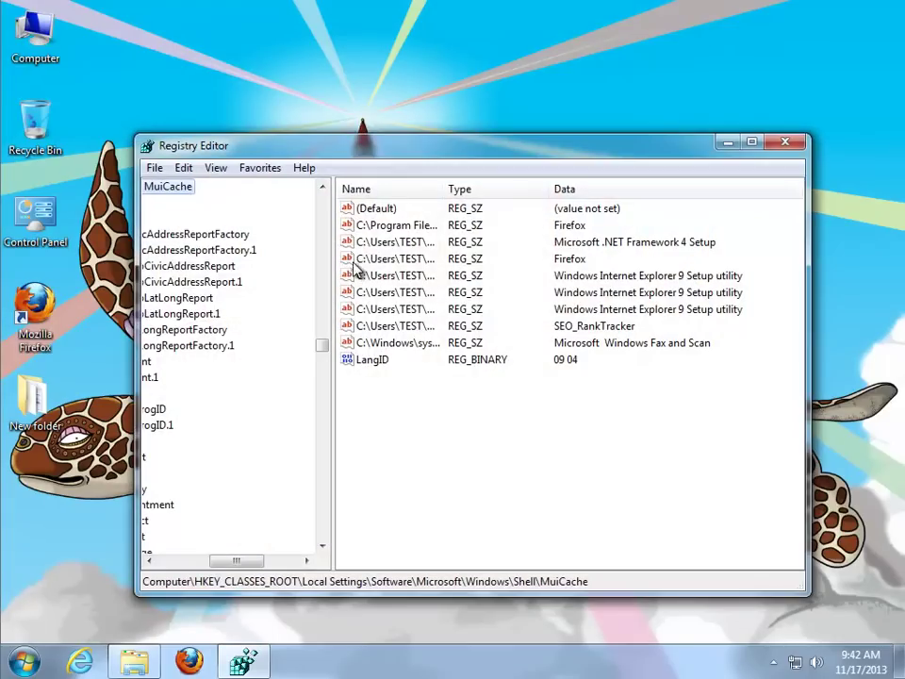
drag(218, 562, 167, 562)
drag(323, 347, 258, 202)
click(222, 188)
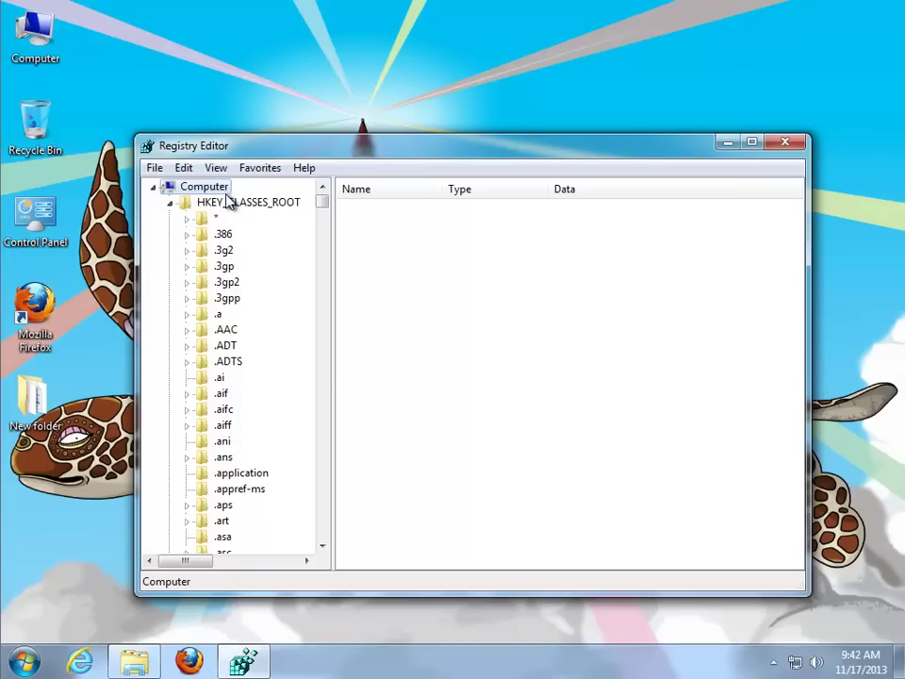
Step: Search the registry for Acronis across keys, values and data
key(ctrl+f)
right_click(271, 257)
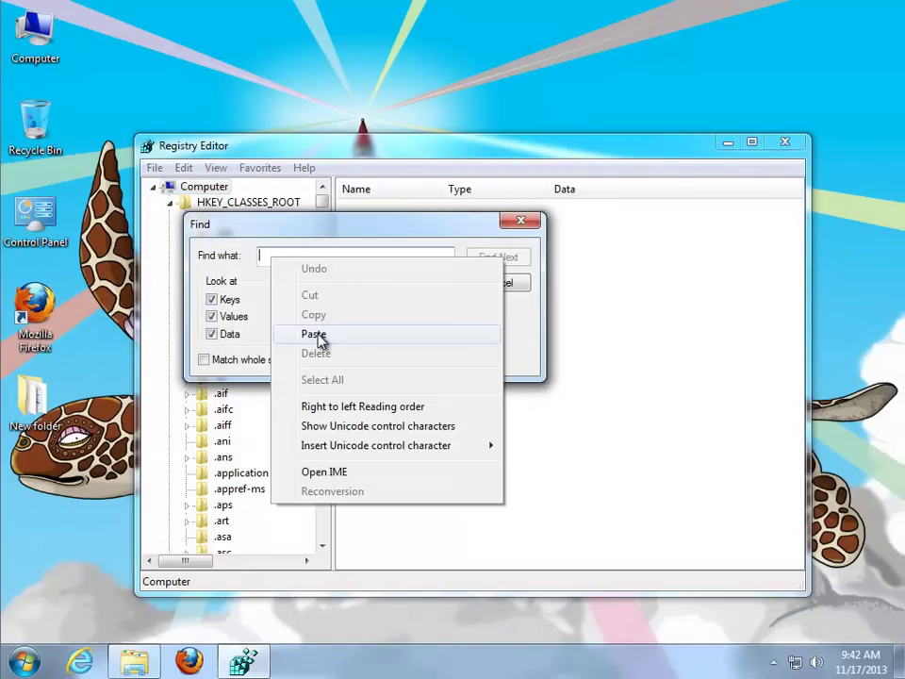
click(314, 334)
click(516, 266)
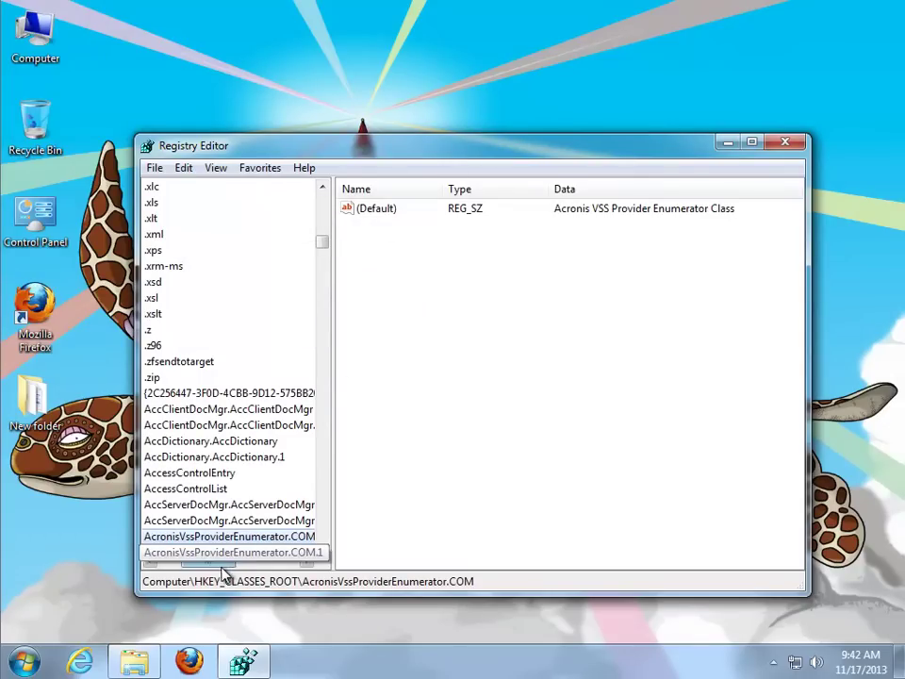
Step: Examine the leftover AcronisVssProviderEnumerator, AcronisVssRequestor and AcronisVssSnapshotEnumerator keys under HKEY_CLASSES_ROOT
drag(222, 567, 201, 572)
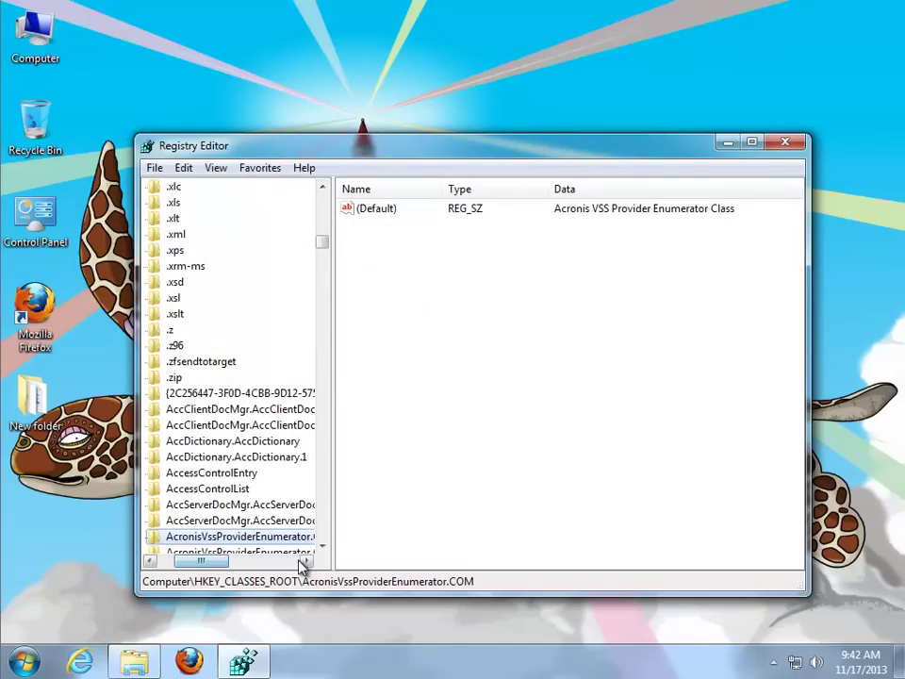
scroll(320, 546, down, 7)
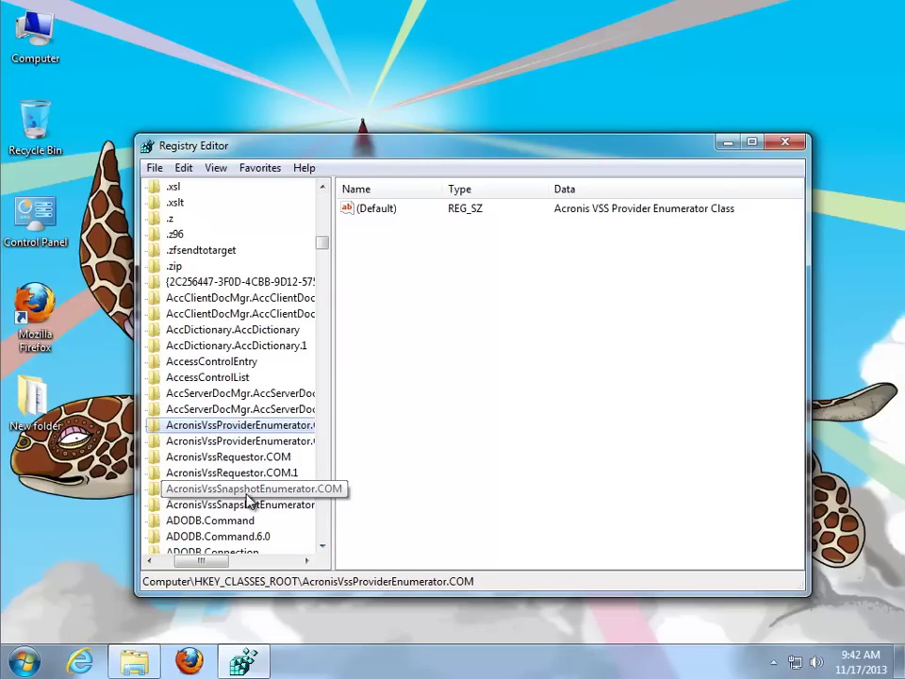
click(235, 441)
click(232, 457)
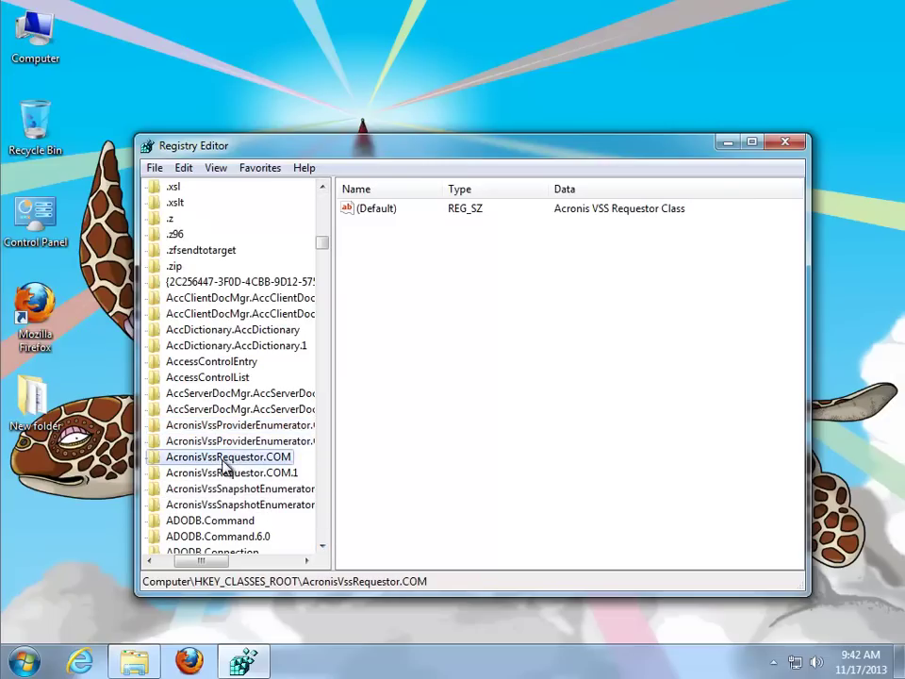
click(255, 472)
click(275, 488)
click(270, 505)
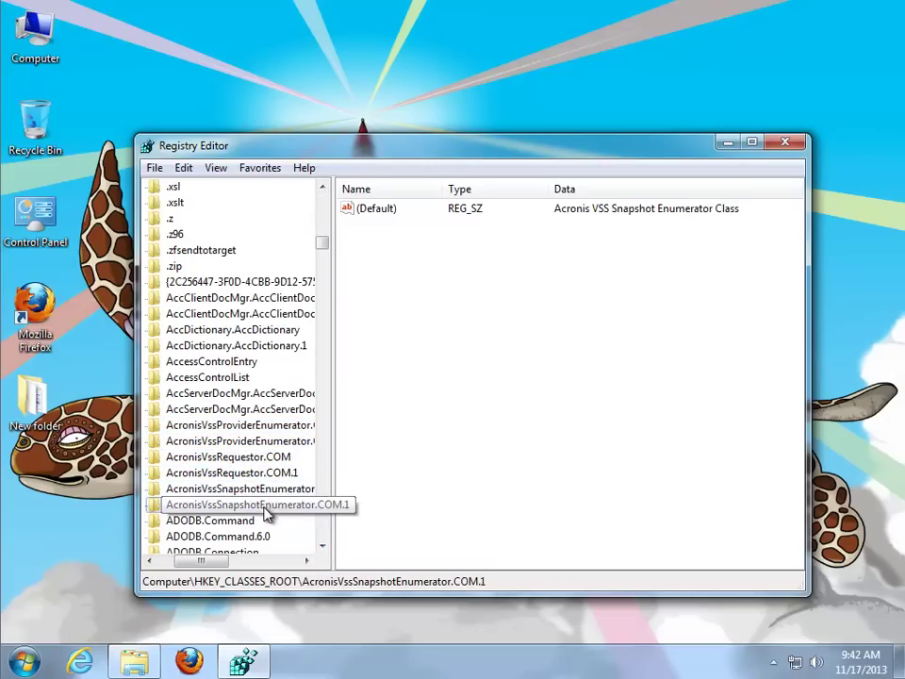
Step: Find the next Acronis matches in the registry and close Registry Editor
key(F3)
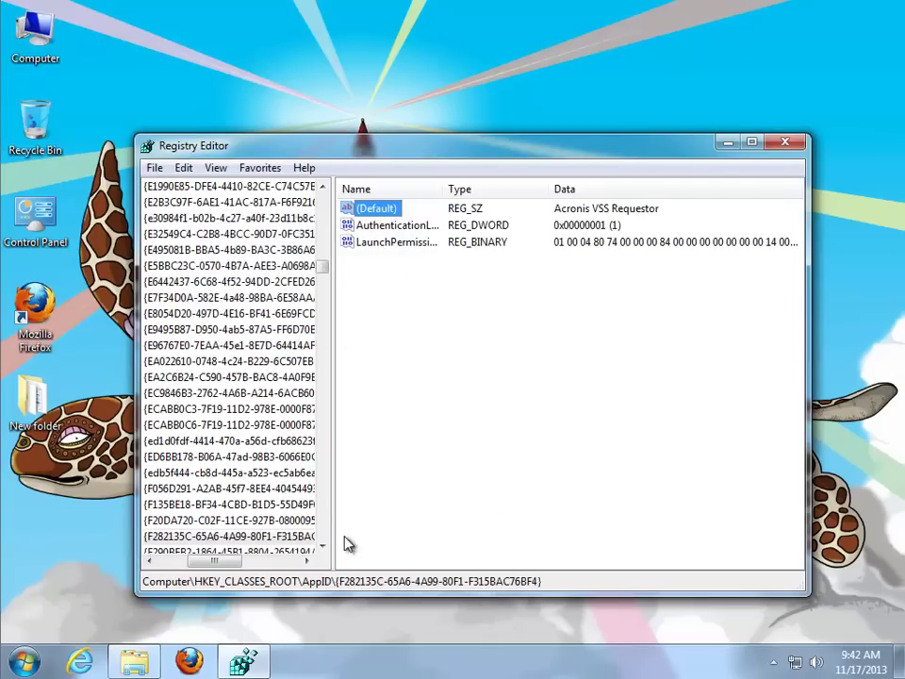
key(F3)
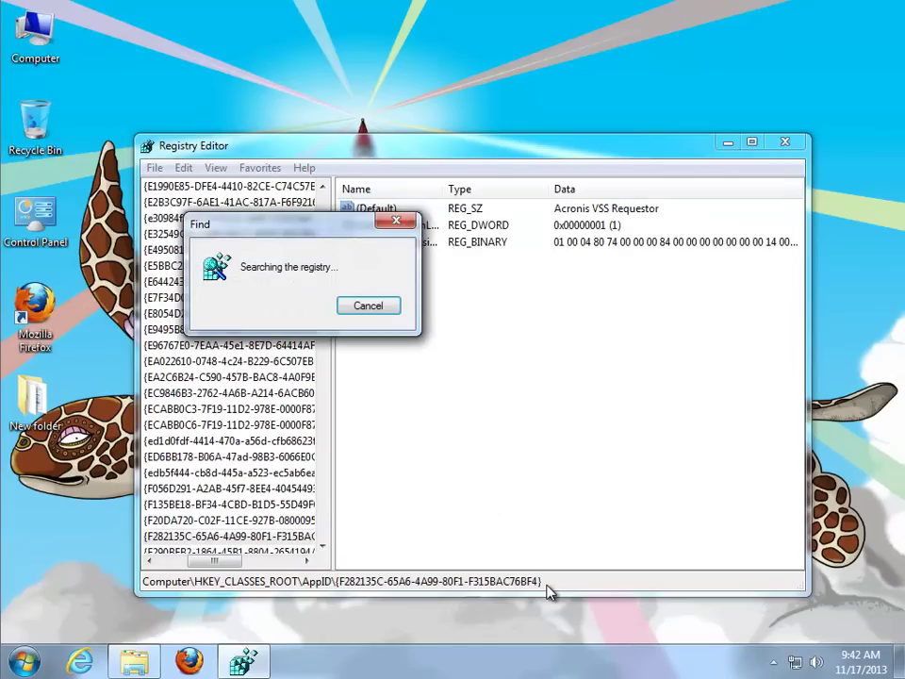
key(F3)
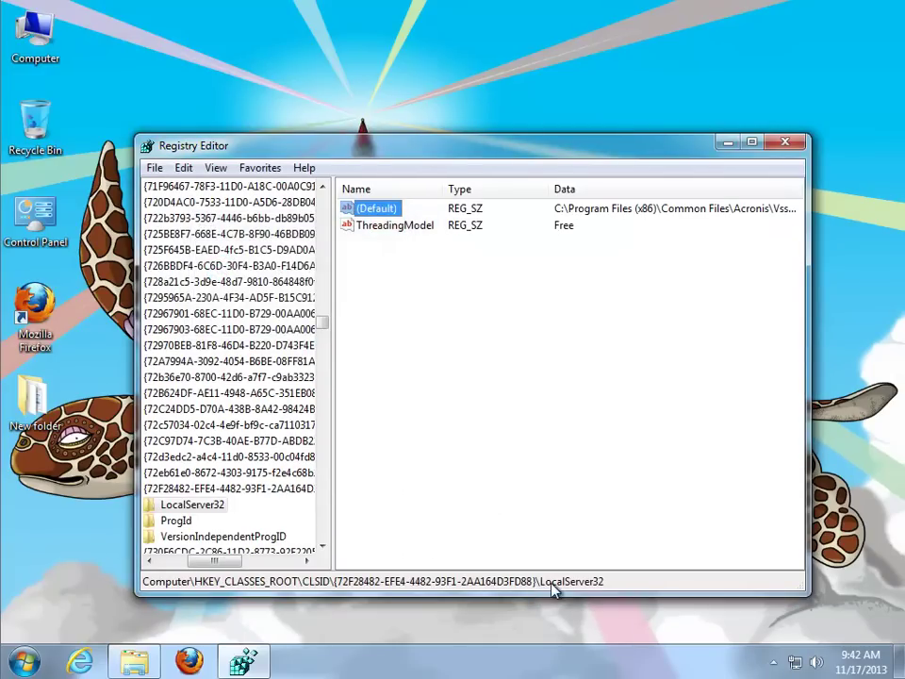
click(788, 142)
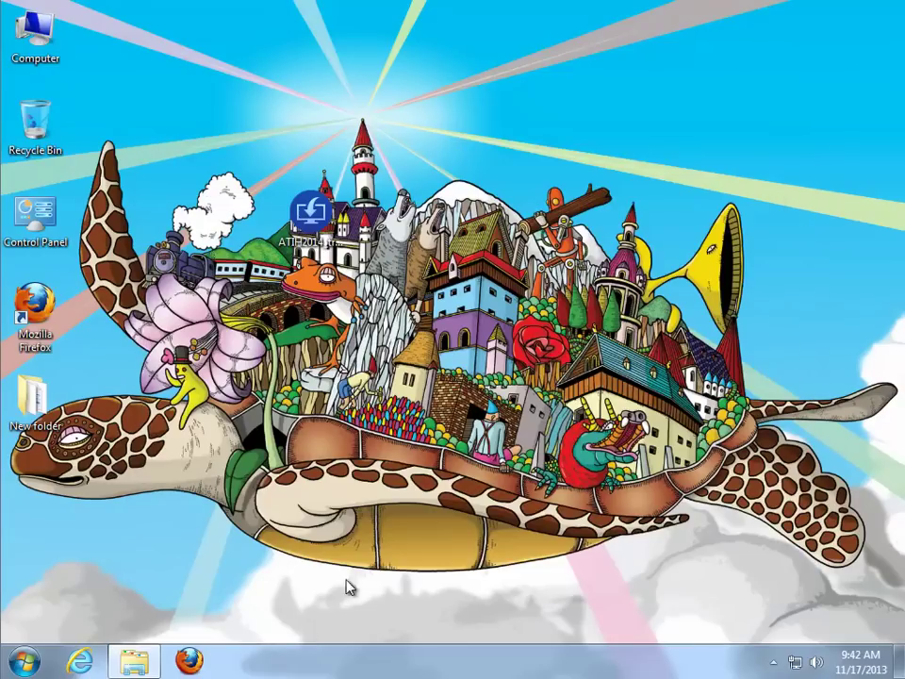
Step: Permanently delete all items in the Acronis file search results, skipping those that cannot be removed, and close the search window
click(153, 664)
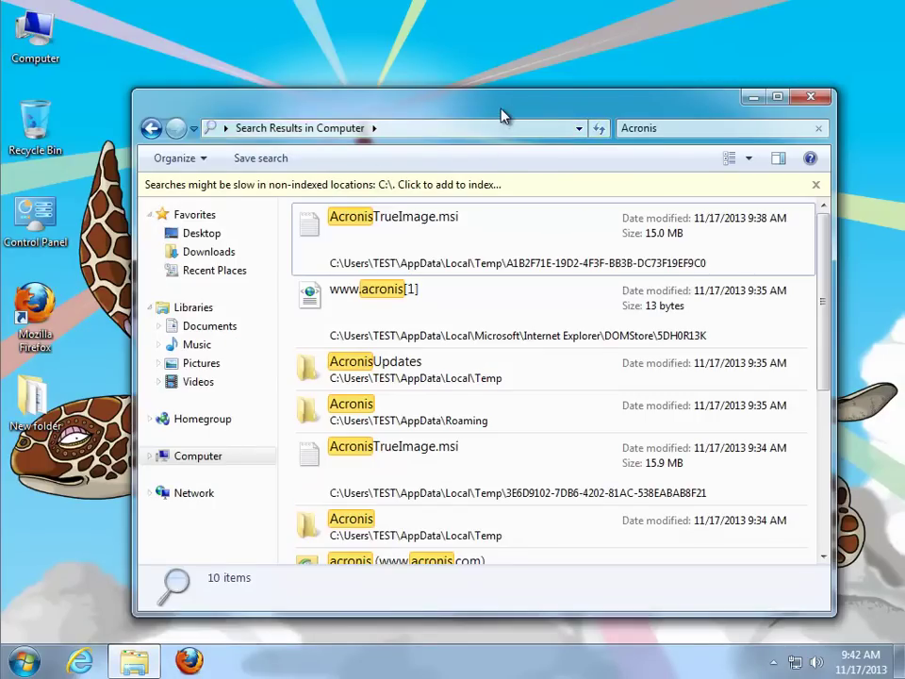
double_click(501, 109)
click(415, 538)
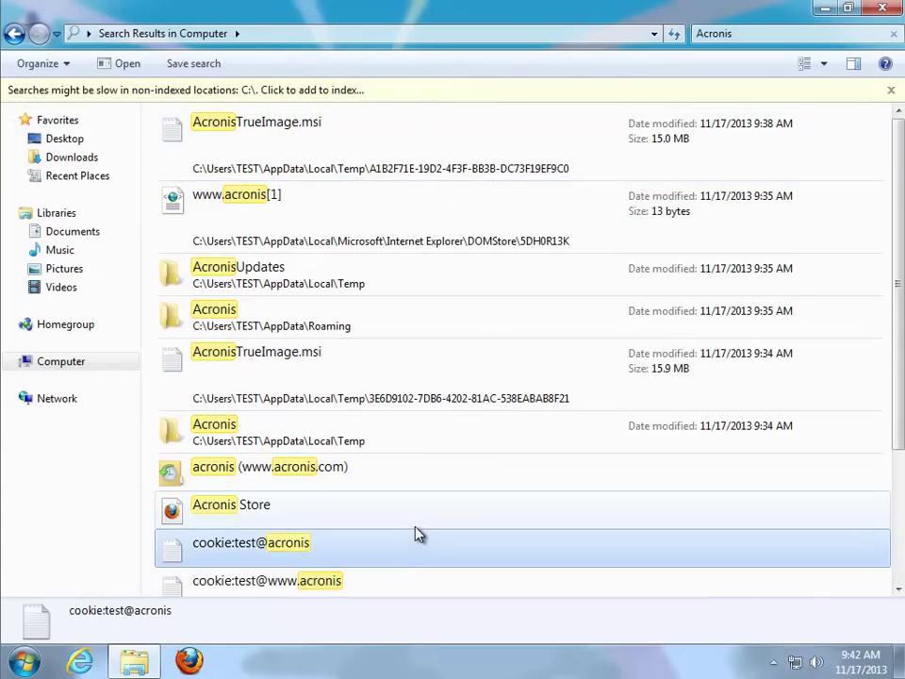
key(ctrl+a)
right_click(407, 213)
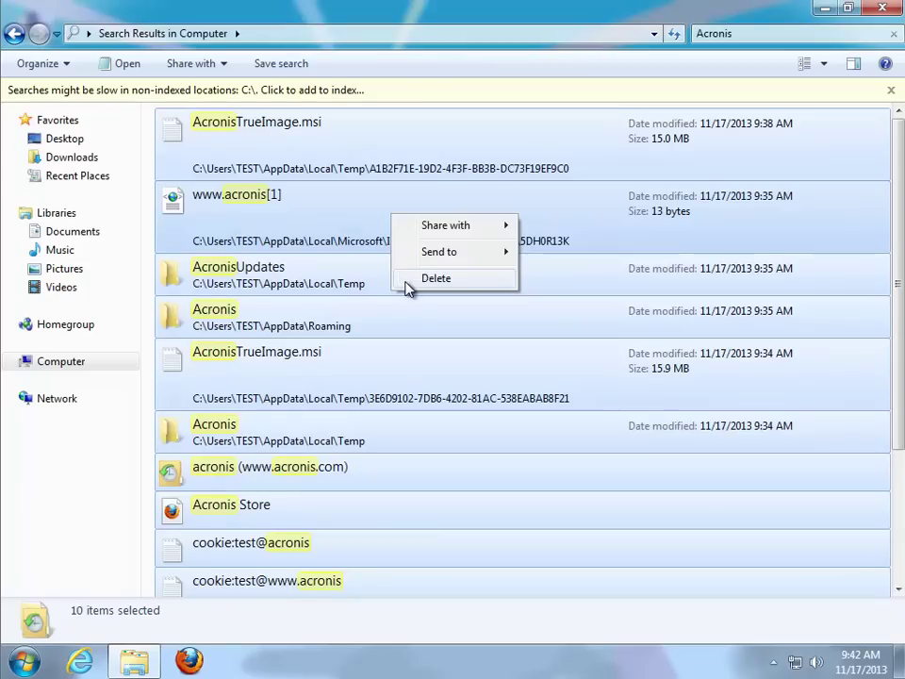
click(415, 278)
click(517, 347)
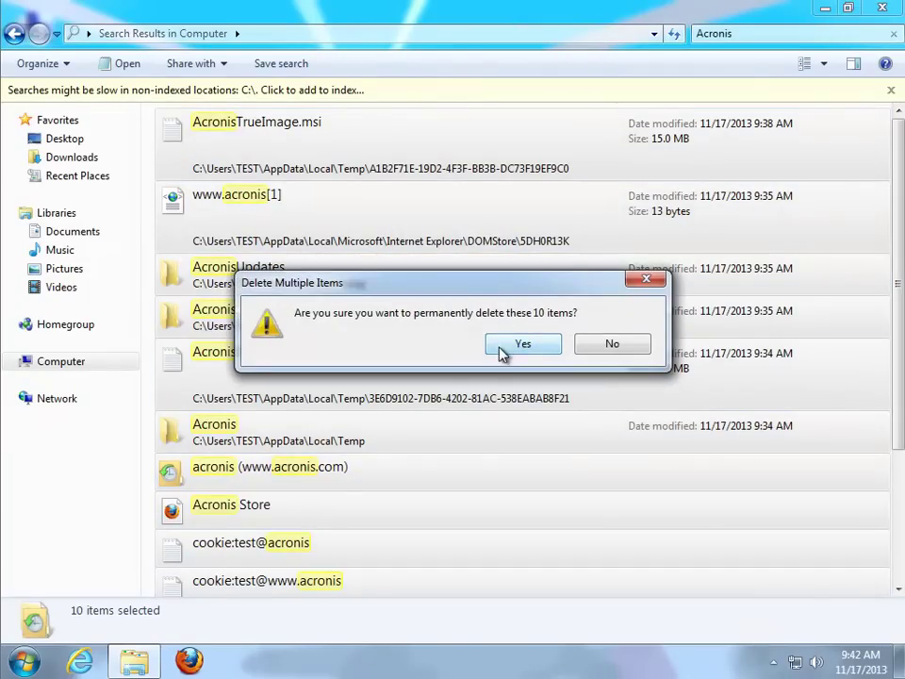
click(523, 344)
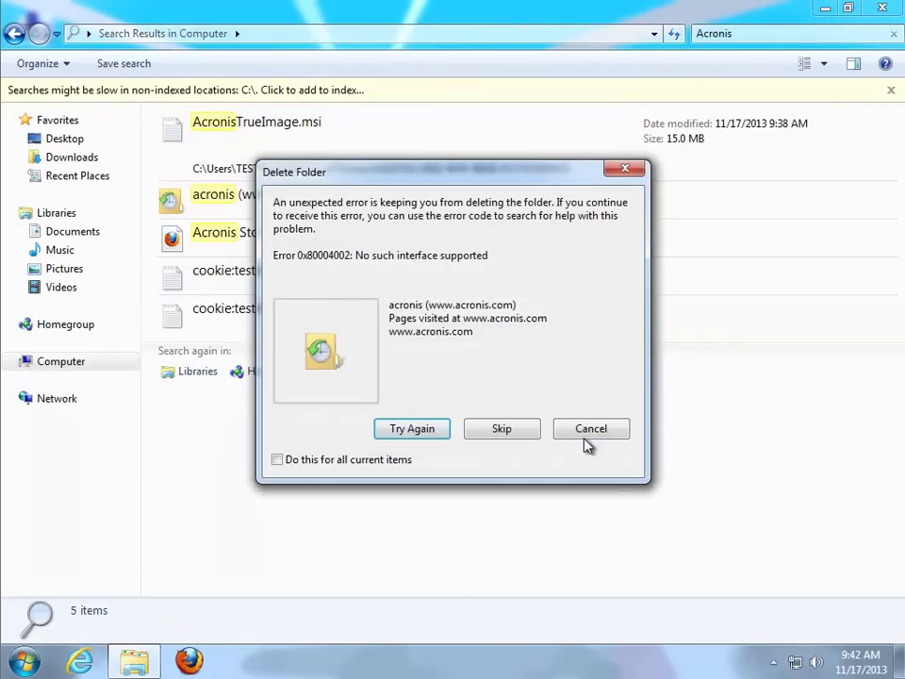
click(537, 434)
click(577, 432)
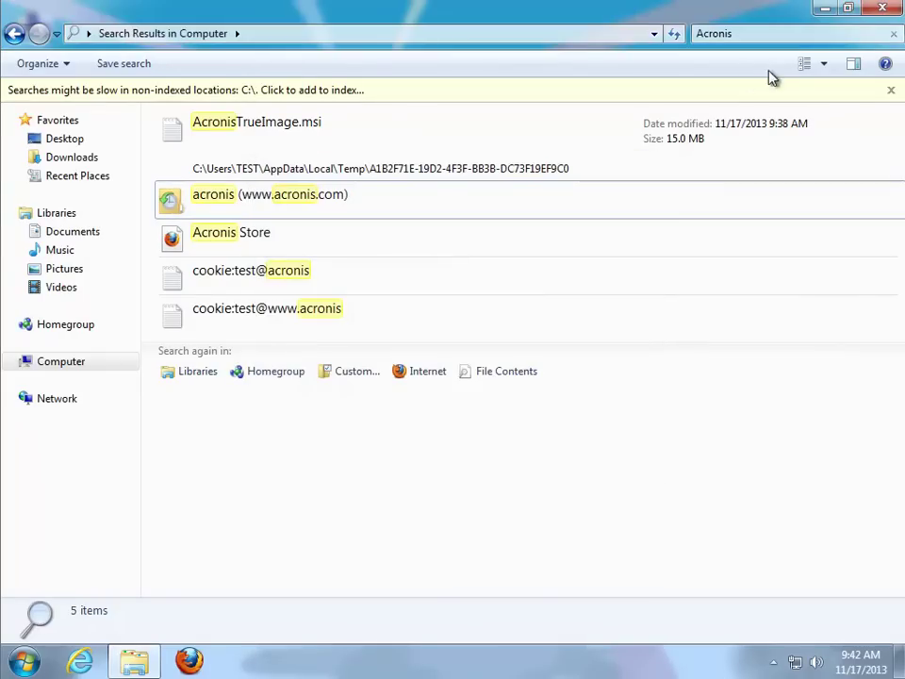
click(882, 8)
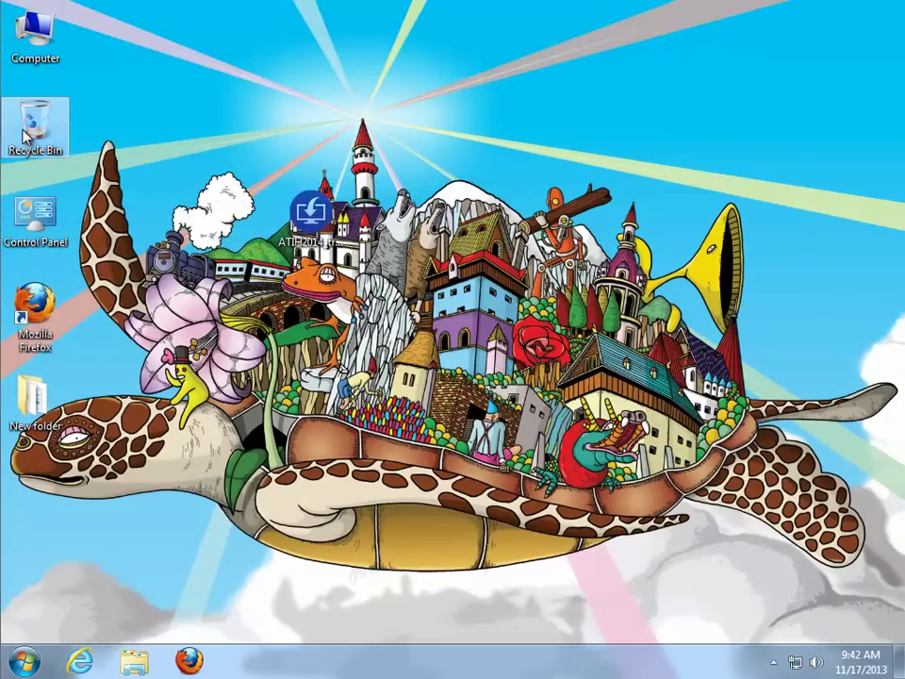
right_click(26, 133)
key(Escape)
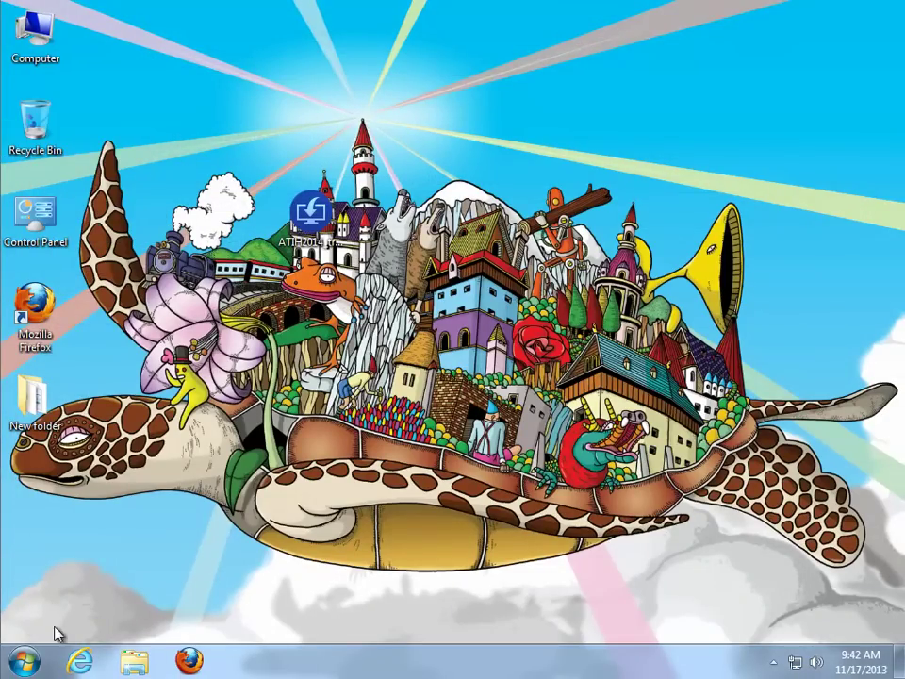
Step: Restart Windows after the leftover file cleanup
click(24, 663)
click(313, 618)
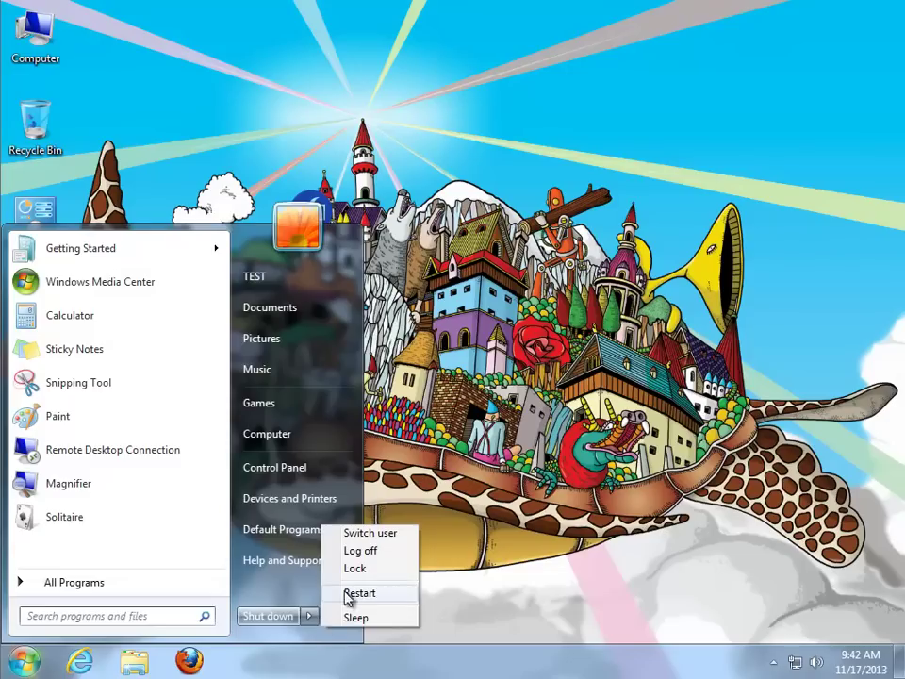
click(361, 596)
right_click(489, 334)
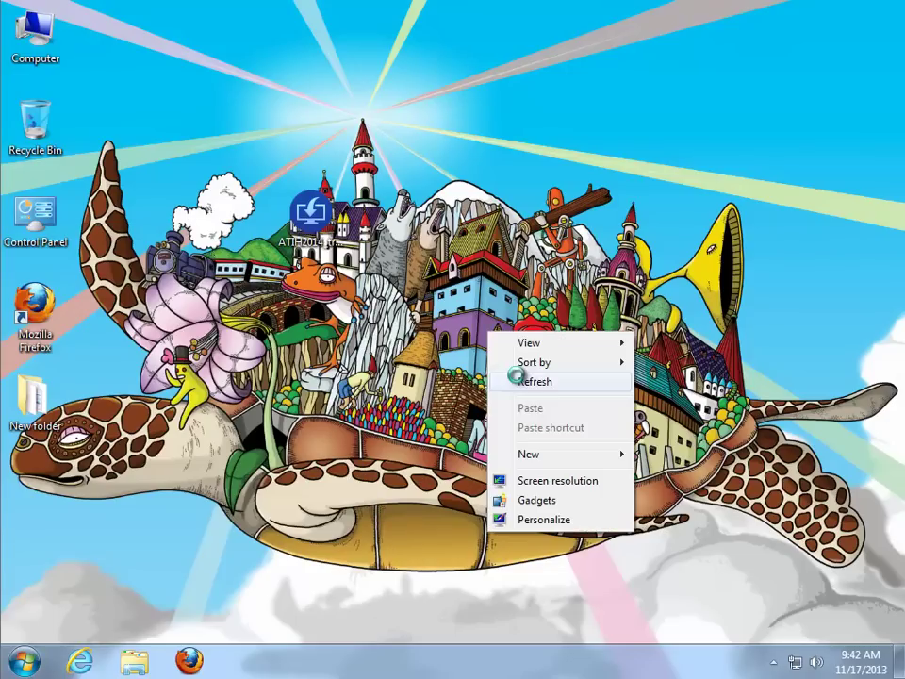
click(524, 383)
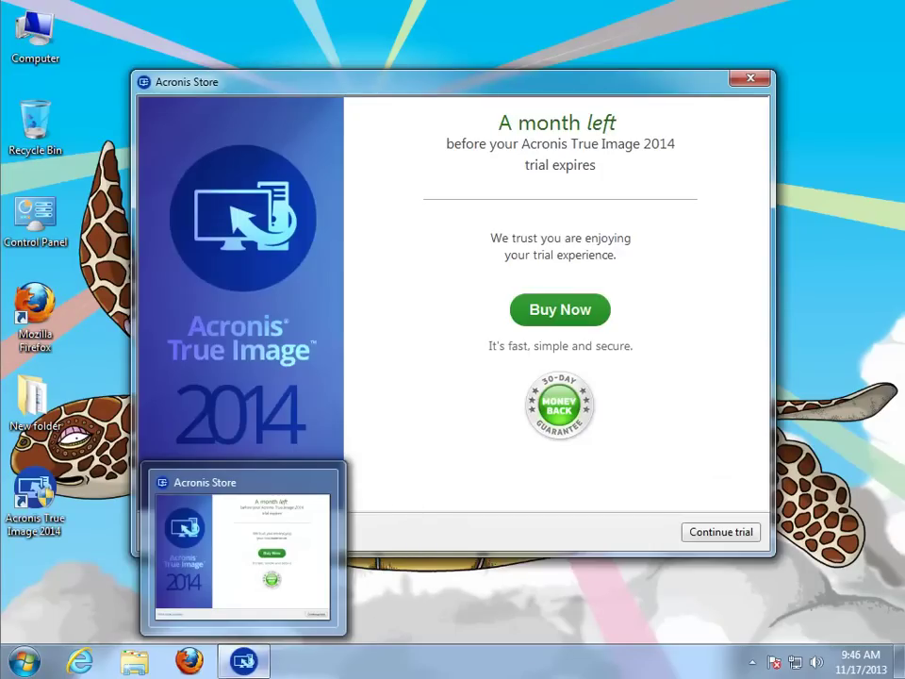
Step: Move the Acronis Store window aside and open the file location of the Acronis True Image 2014 desktop shortcut
drag(415, 85, 537, 19)
right_click(41, 499)
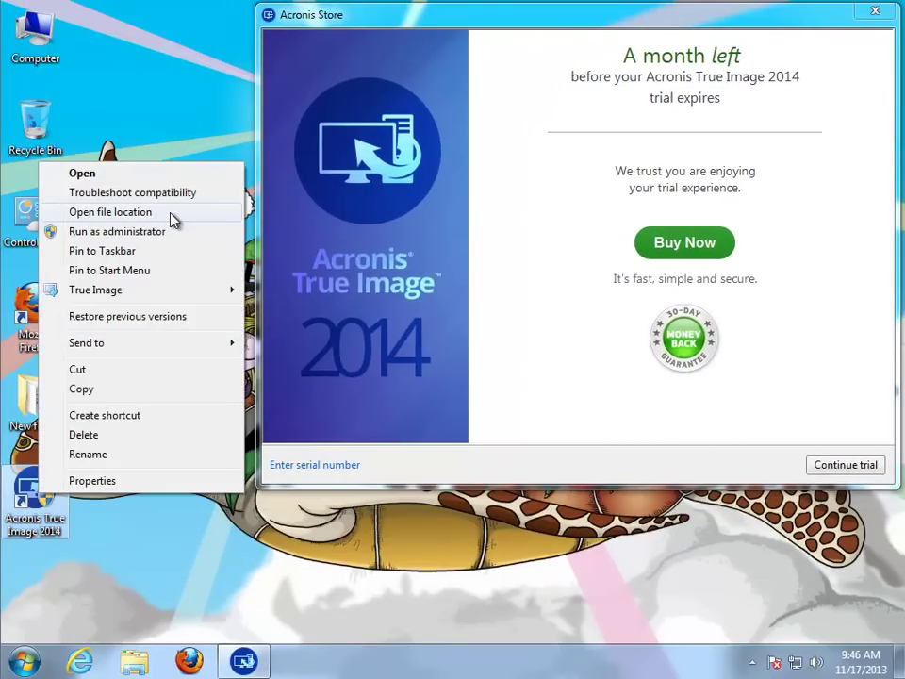
click(174, 219)
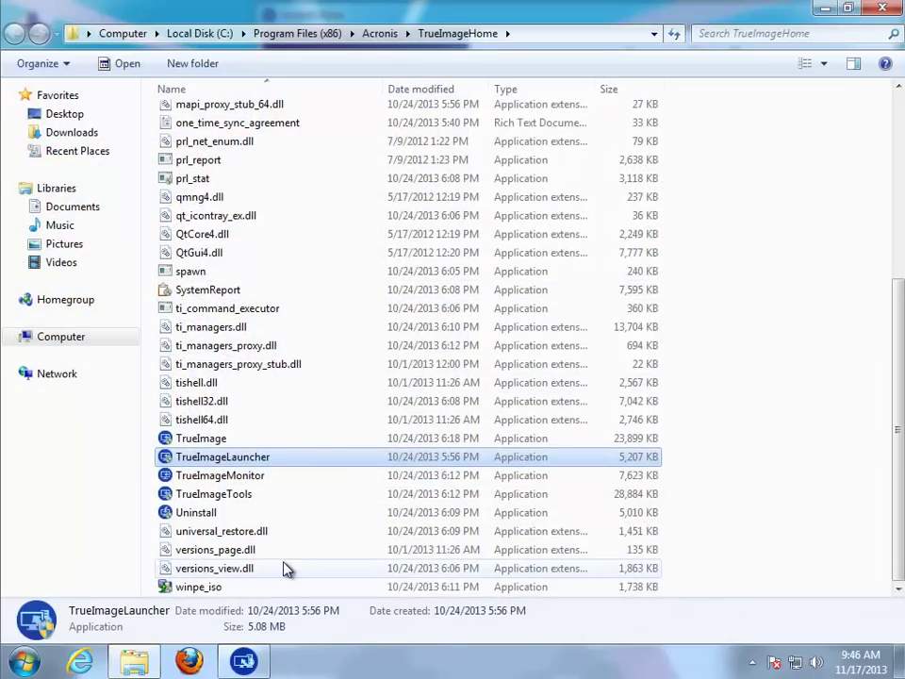
Step: Examine the file description in the properties of the Uninstall application in the TrueImageHome folder, leaving the properties unchanged
click(199, 515)
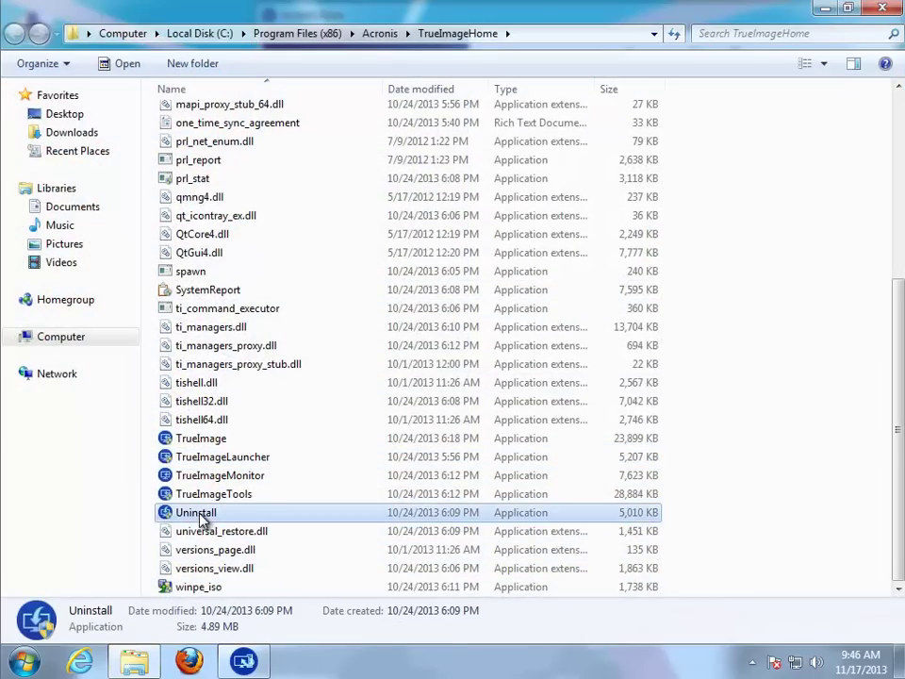
right_click(198, 516)
click(256, 501)
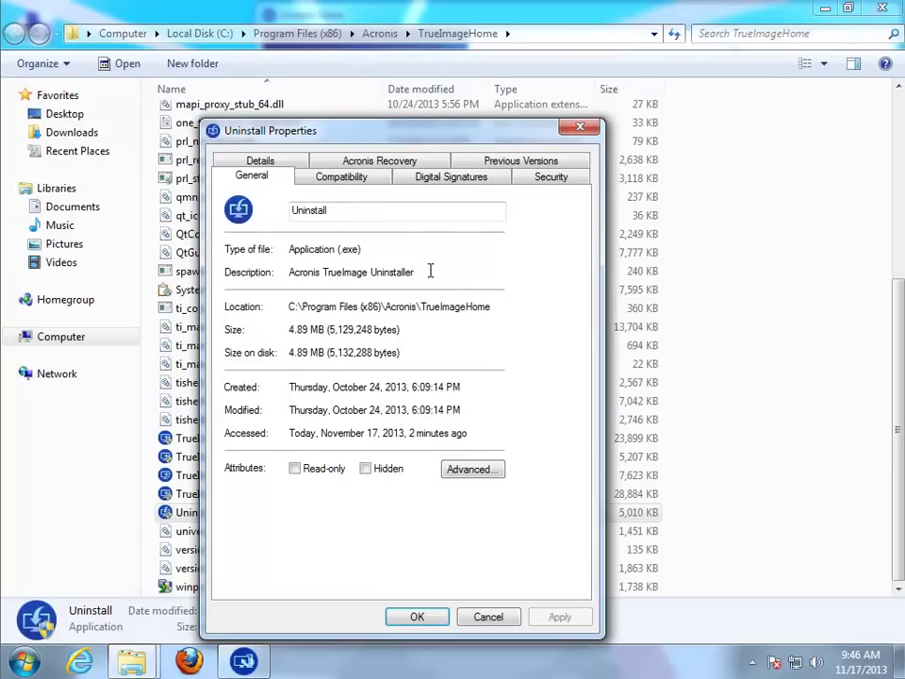
drag(430, 271, 315, 266)
drag(462, 130, 556, 117)
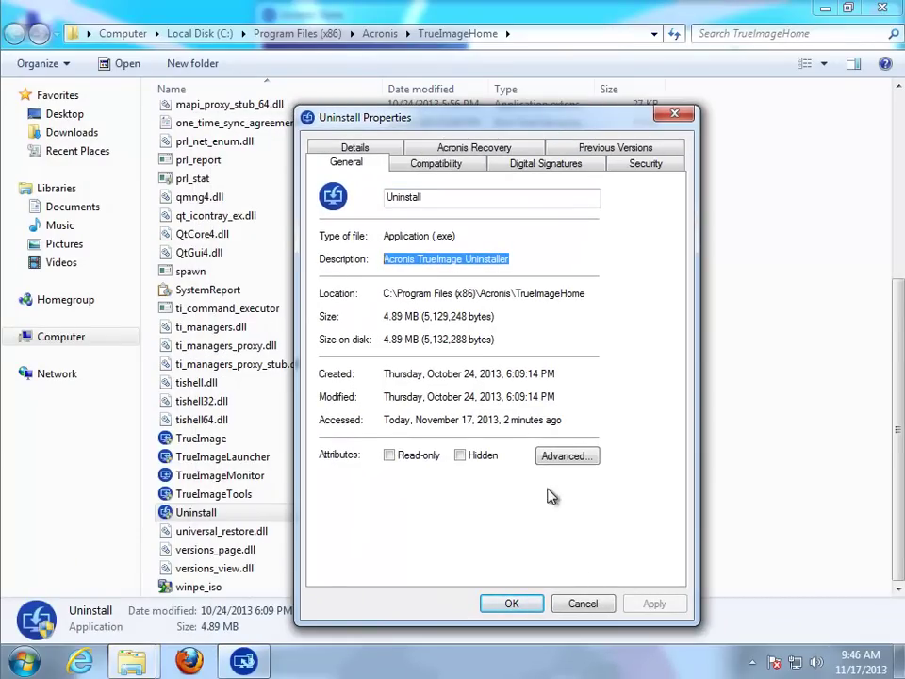
click(582, 603)
Step: Run the TrueImageHome folder's Uninstall application as administrator, allow the elevation, close the folder window and move the True Image message aside
right_click(219, 514)
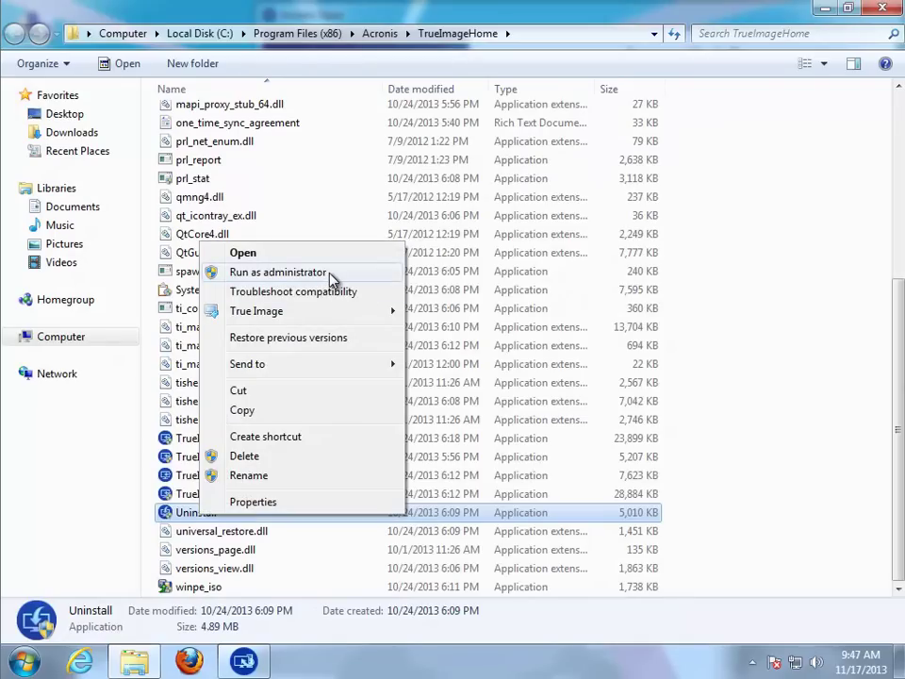
click(332, 273)
click(536, 373)
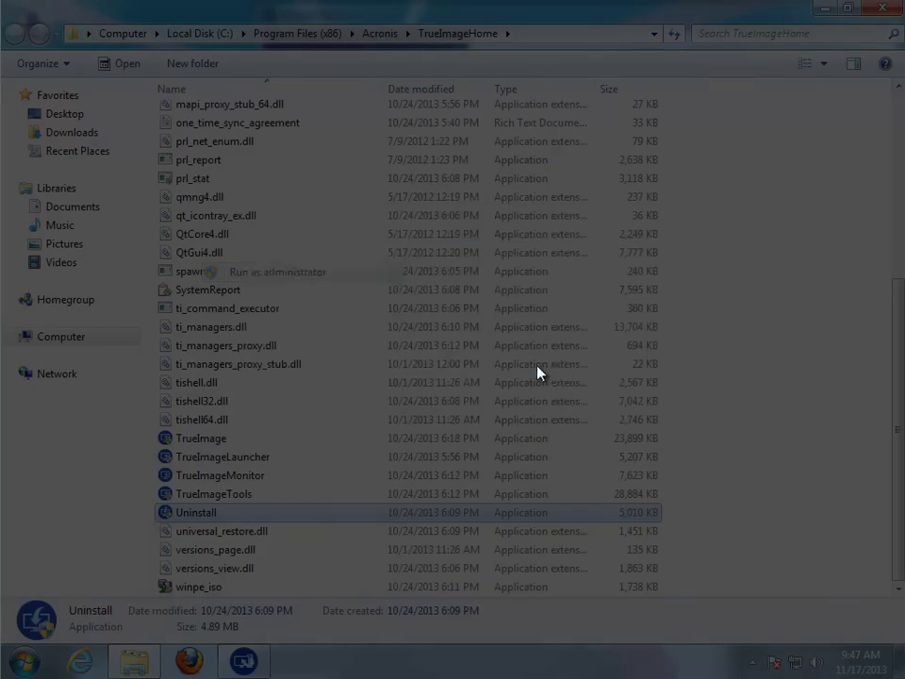
click(887, 17)
click(887, 15)
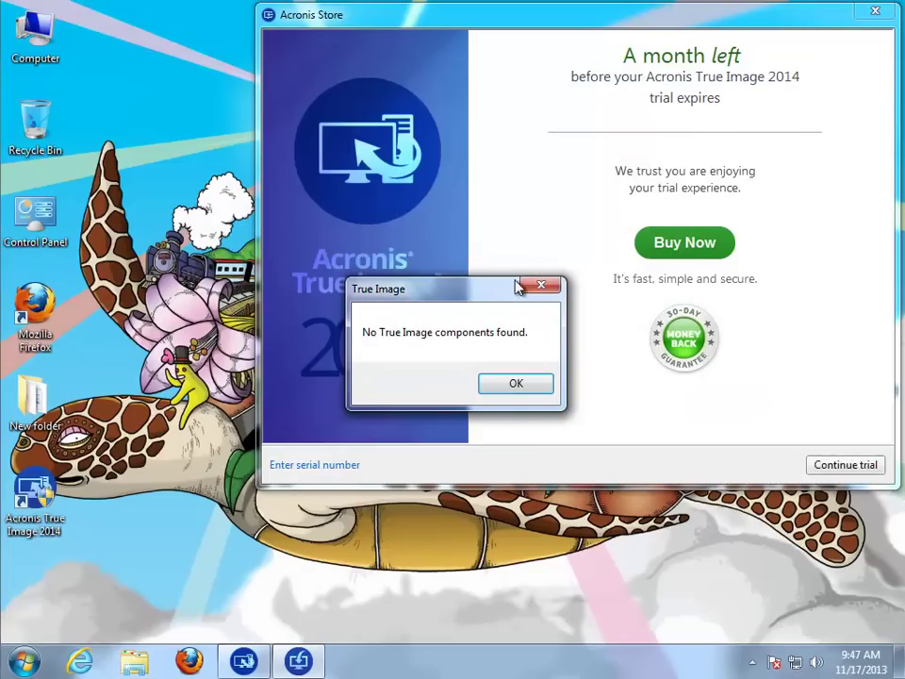
drag(475, 306, 386, 521)
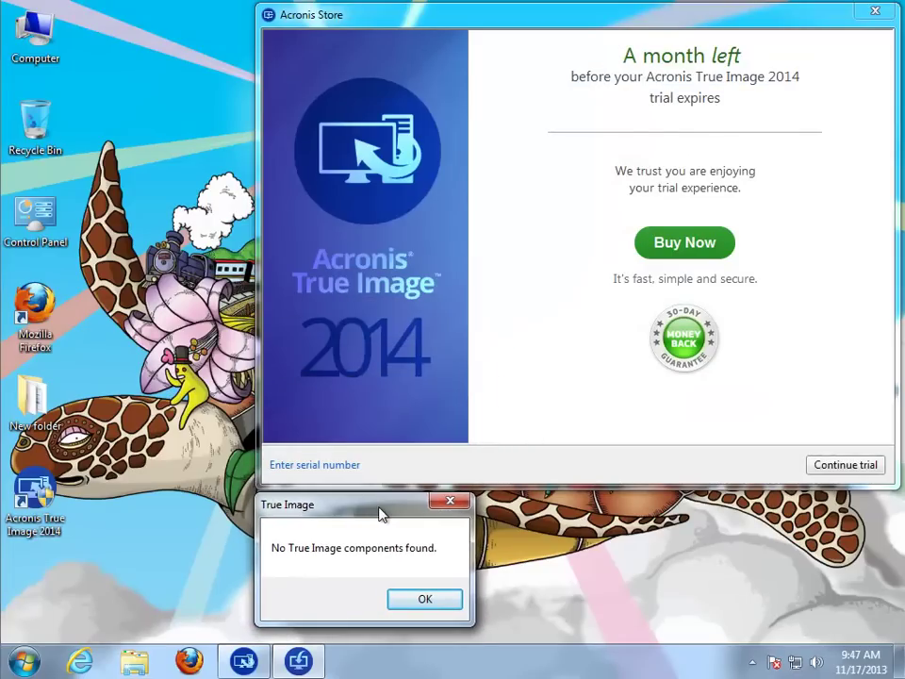